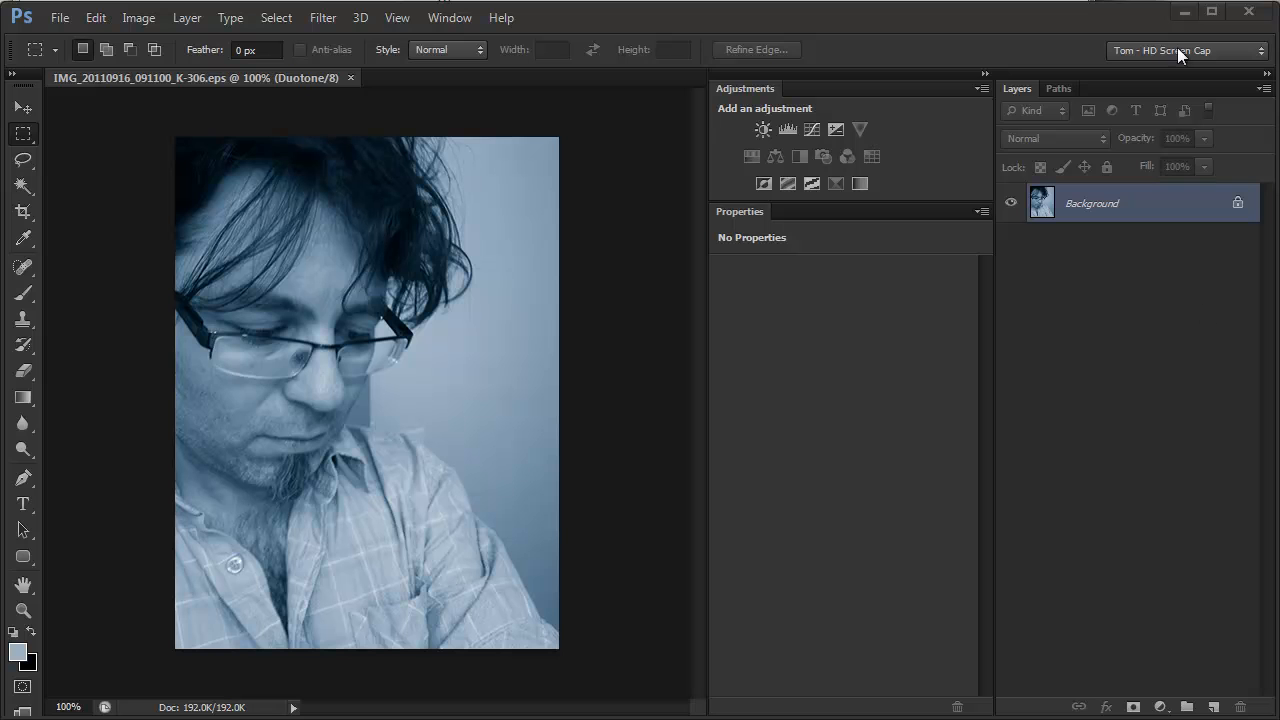
Convert the duotone photo to Grayscale, discarding the duotone information, and convert the result to RGB Color
click(139, 18)
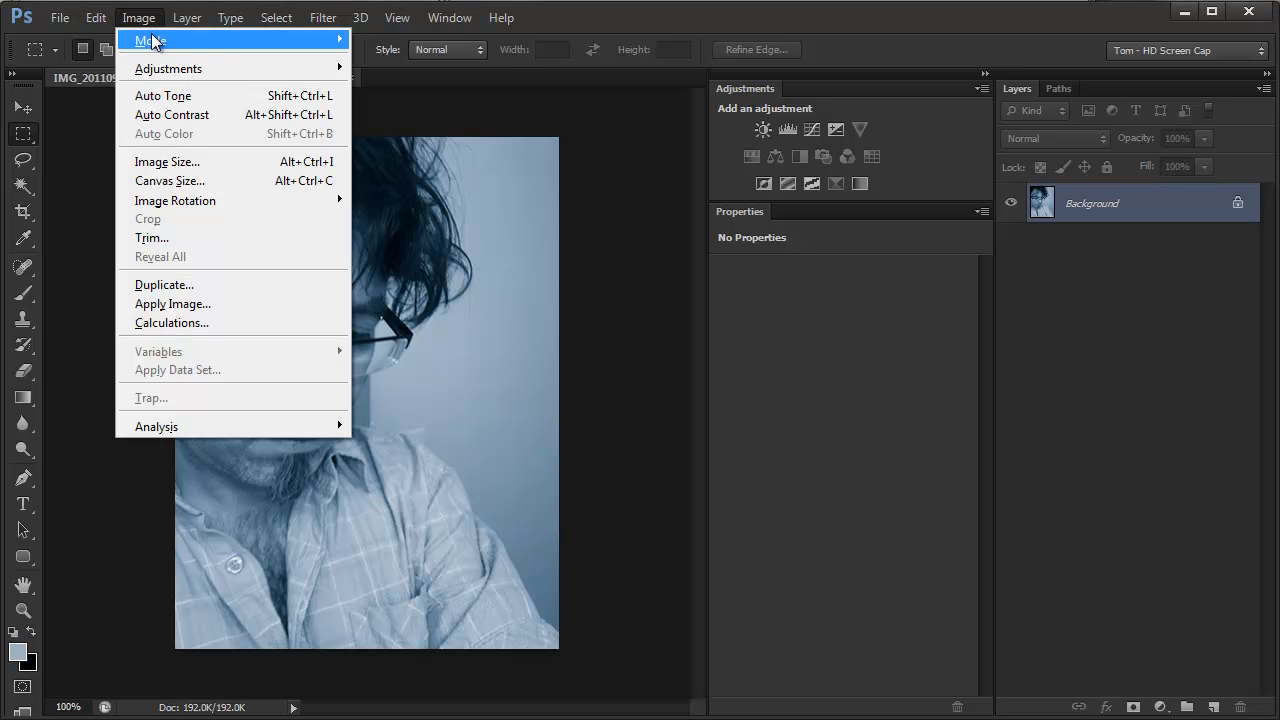
mouse_move(150, 37)
click(432, 57)
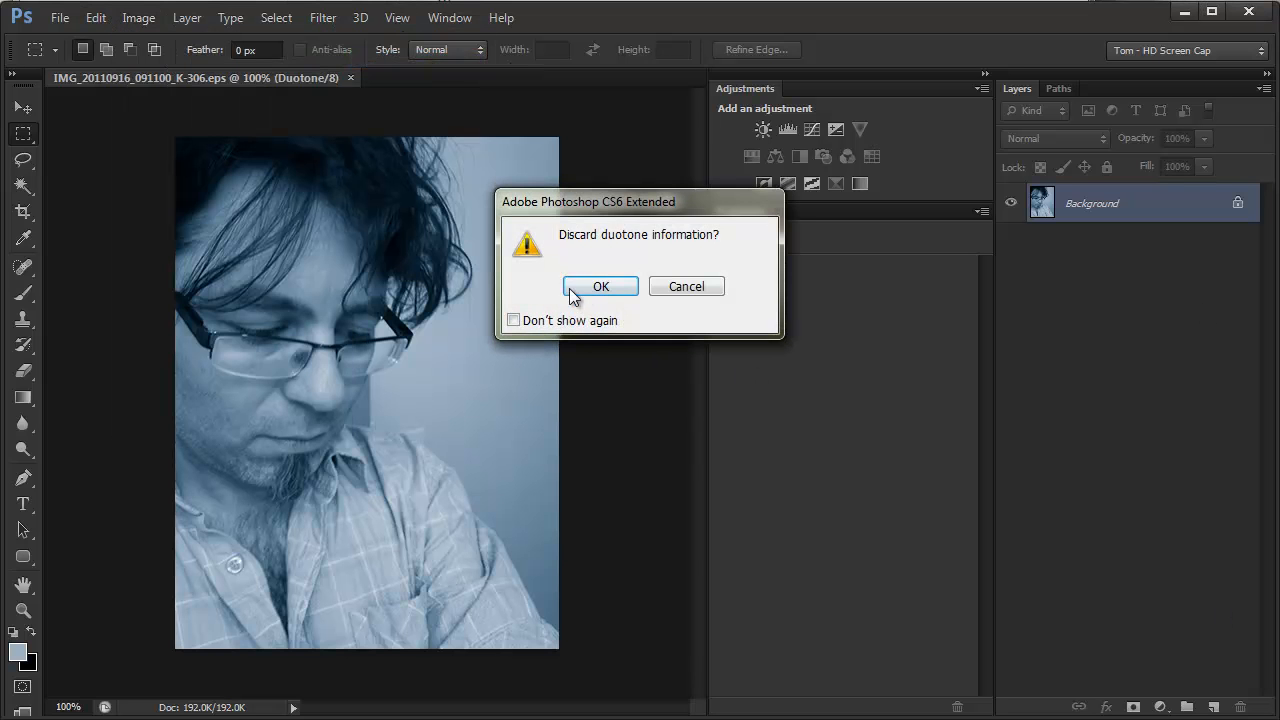
click(600, 287)
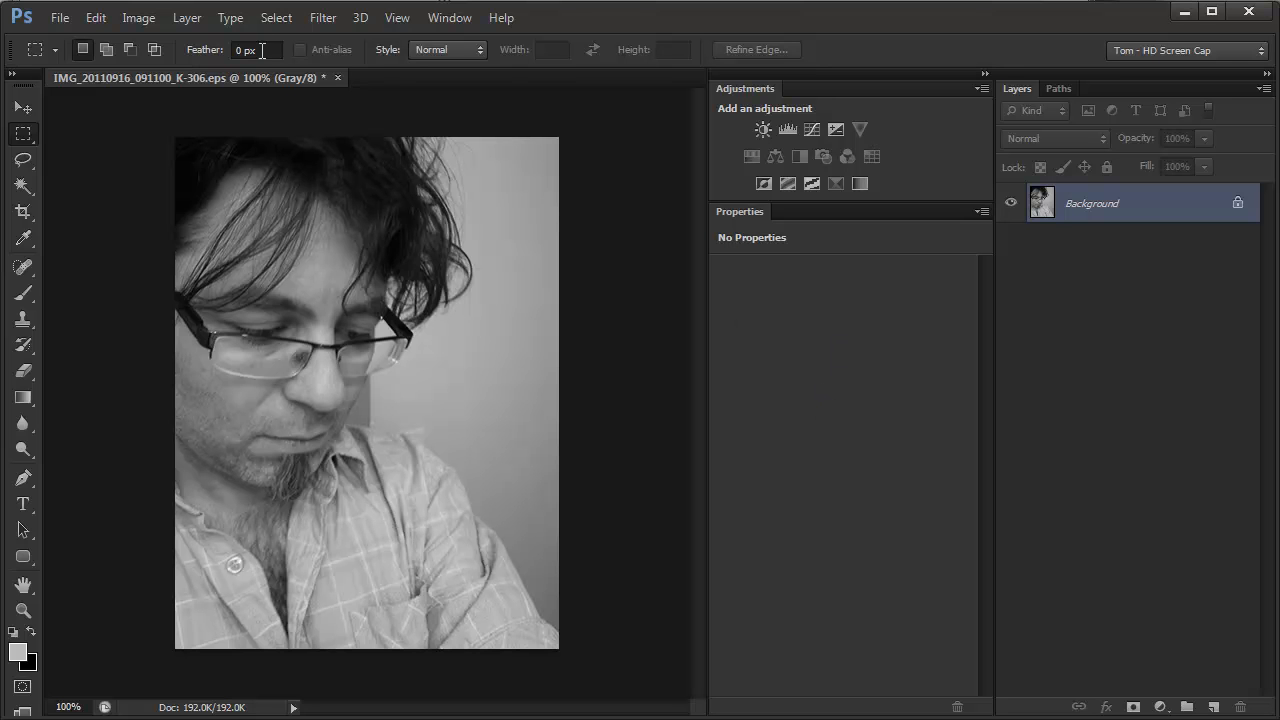
click(124, 18)
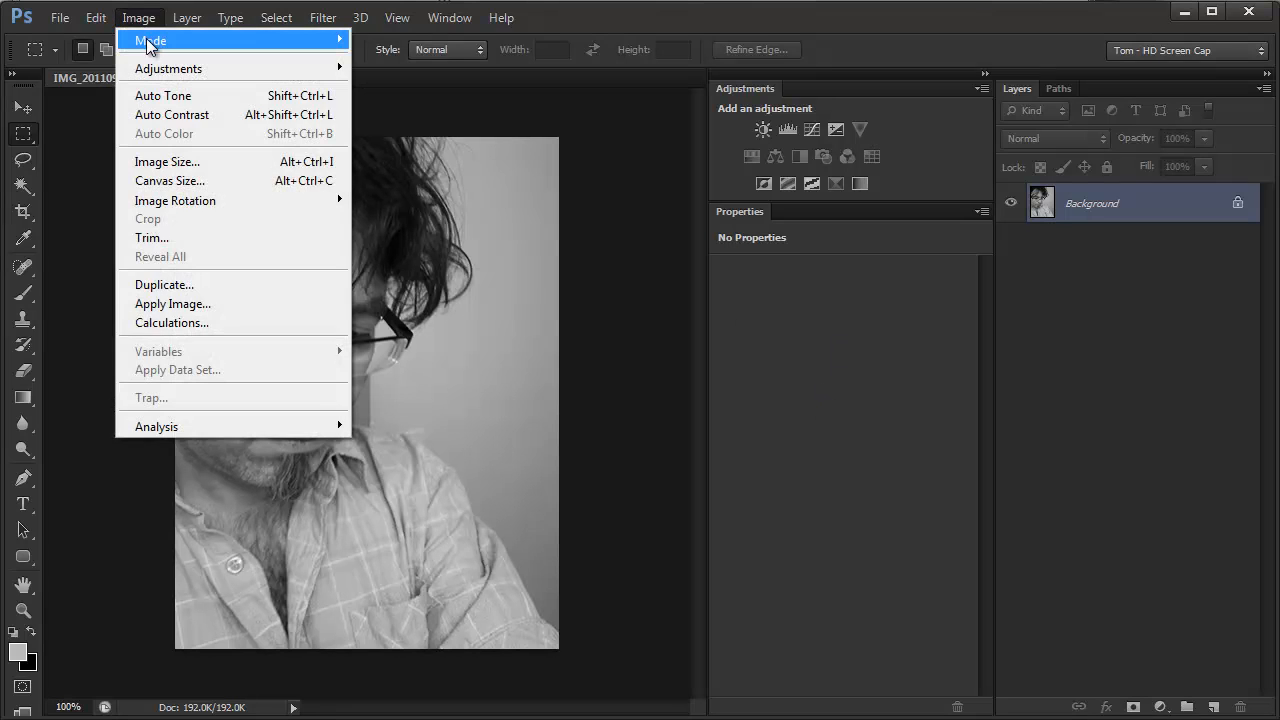
mouse_move(145, 40)
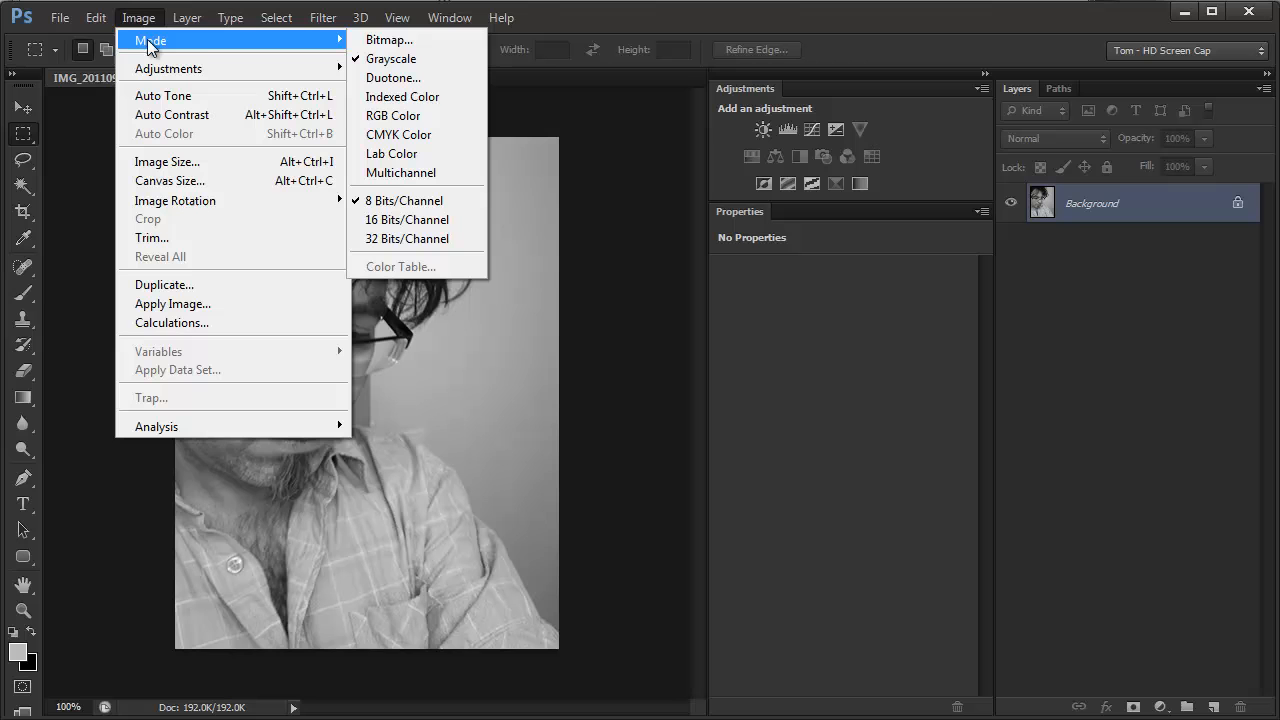
click(428, 124)
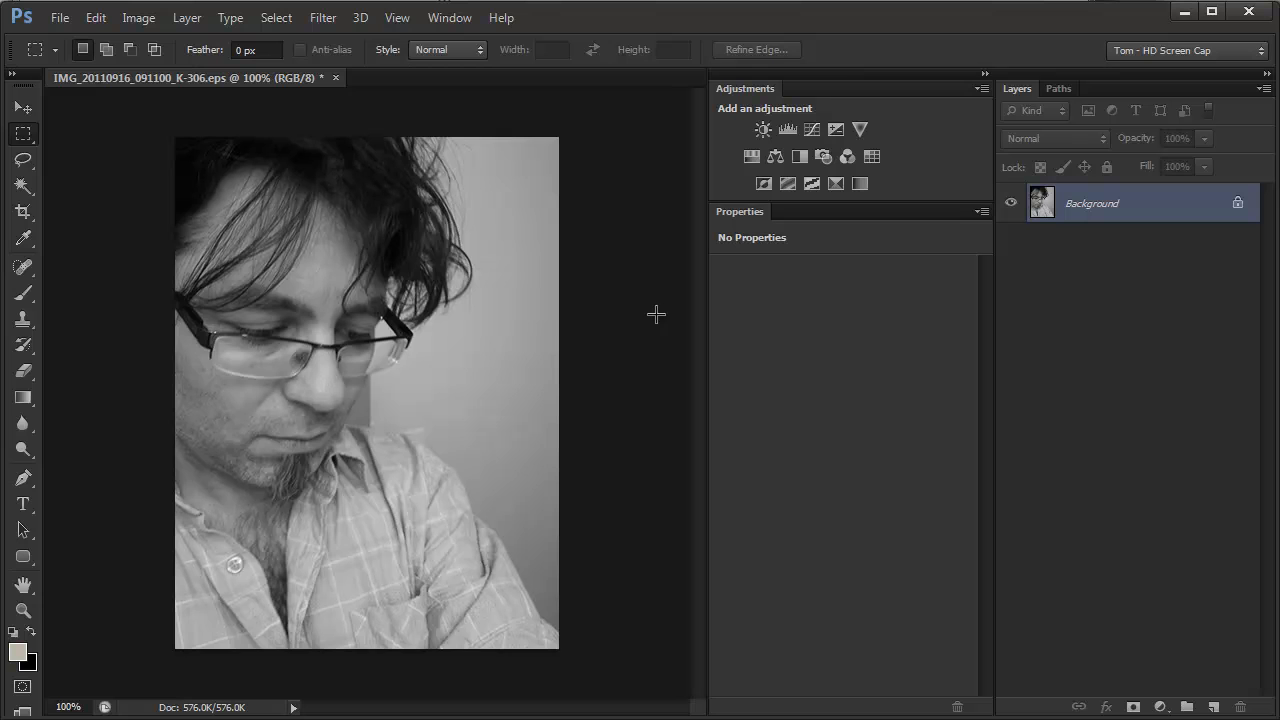
Add a Photo Filter adjustment layer above the grey photo with 48% density and the Violet filter
click(823, 157)
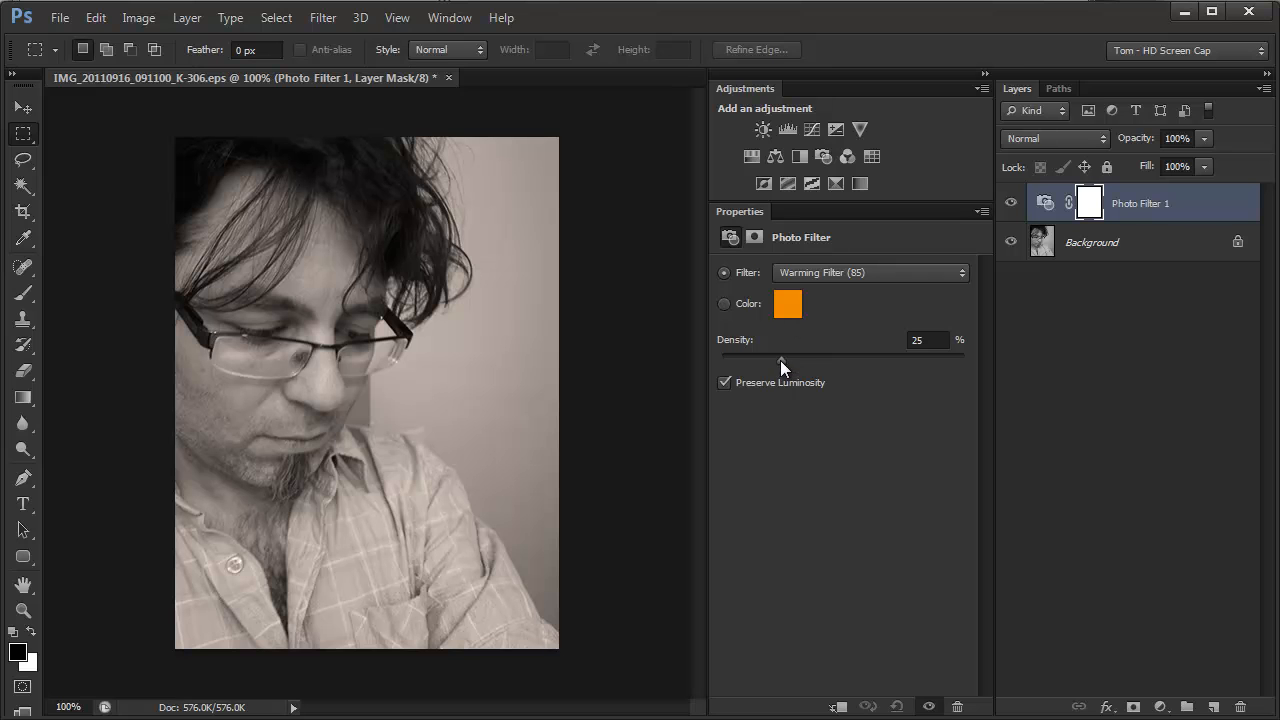
drag(780, 360, 877, 360)
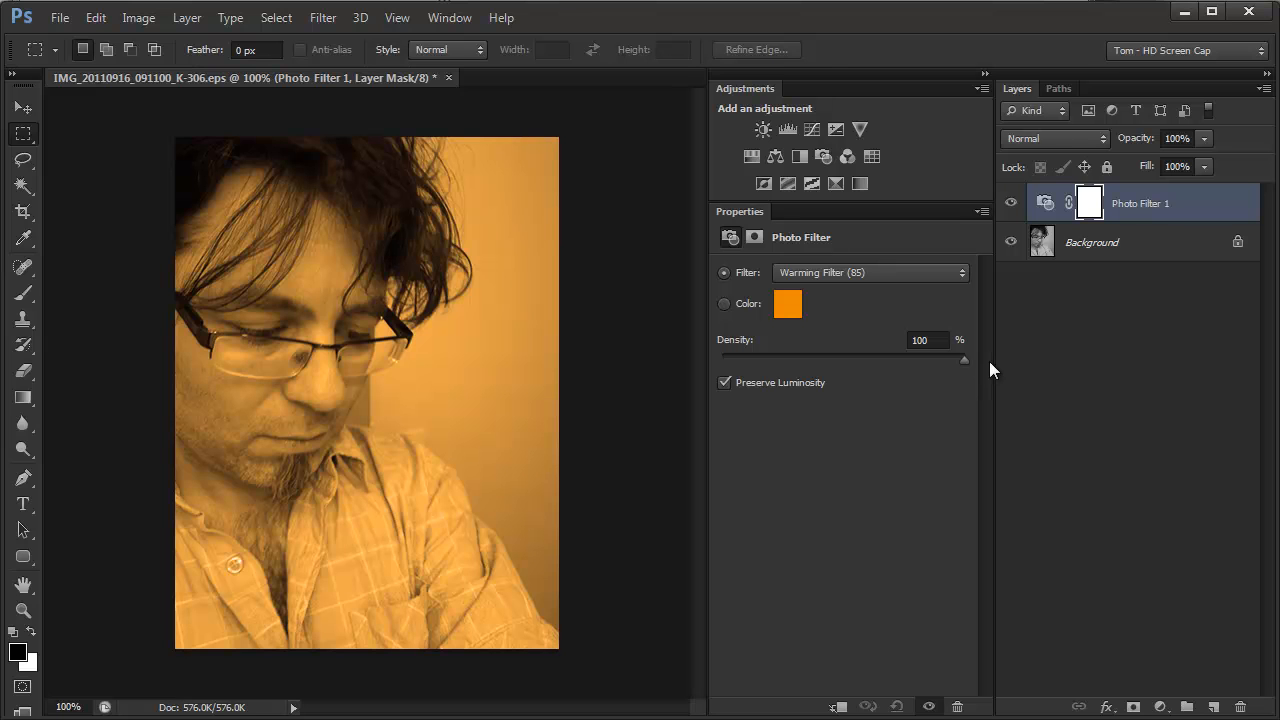
drag(989, 361, 950, 362)
drag(853, 360, 837, 360)
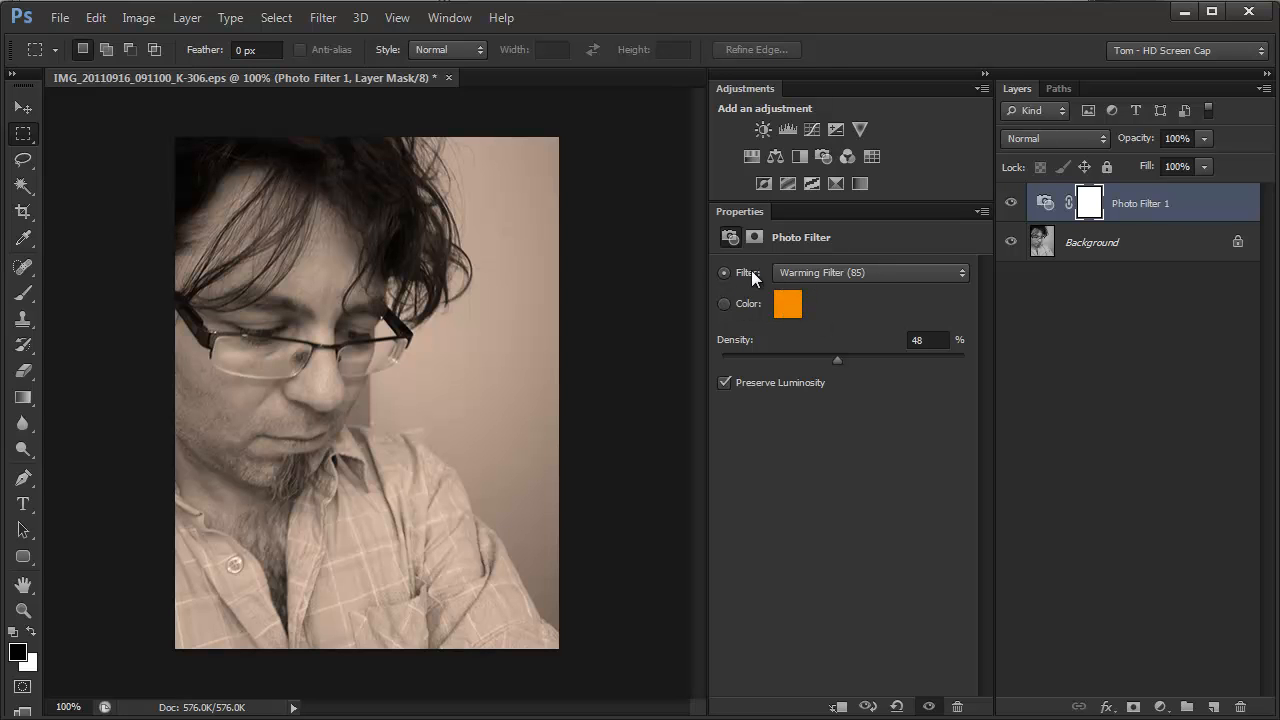
click(955, 272)
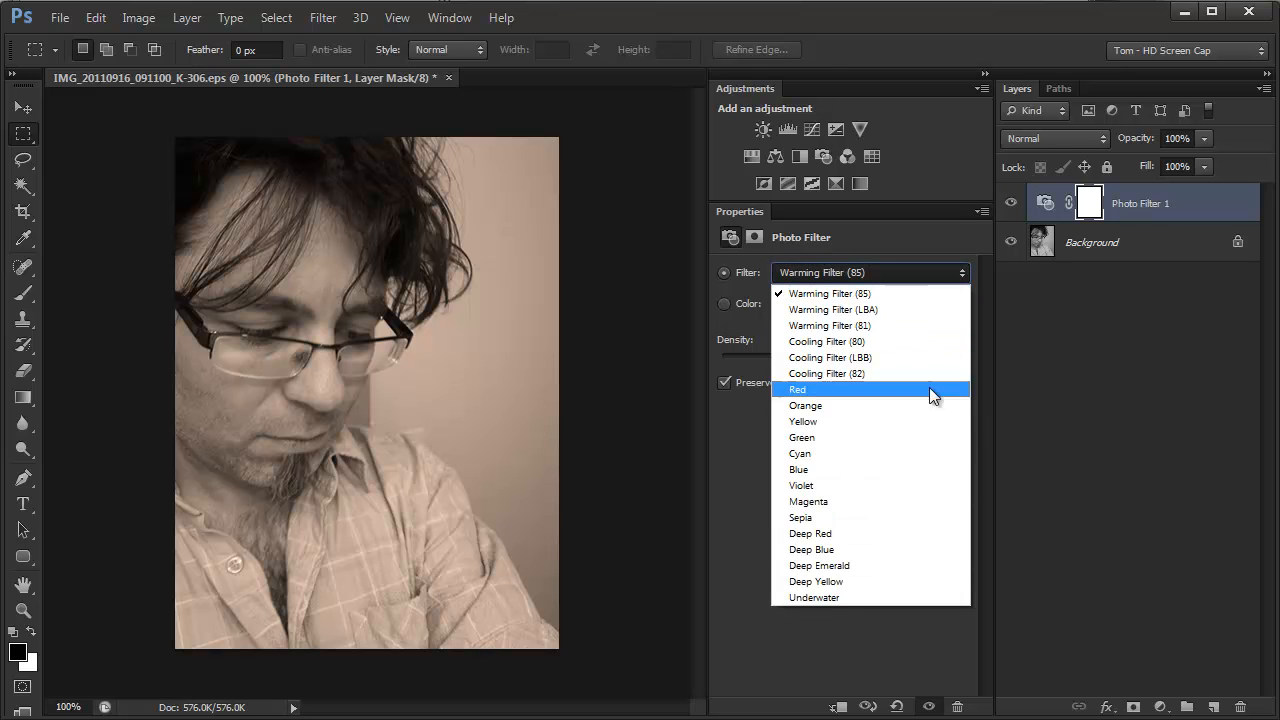
click(848, 479)
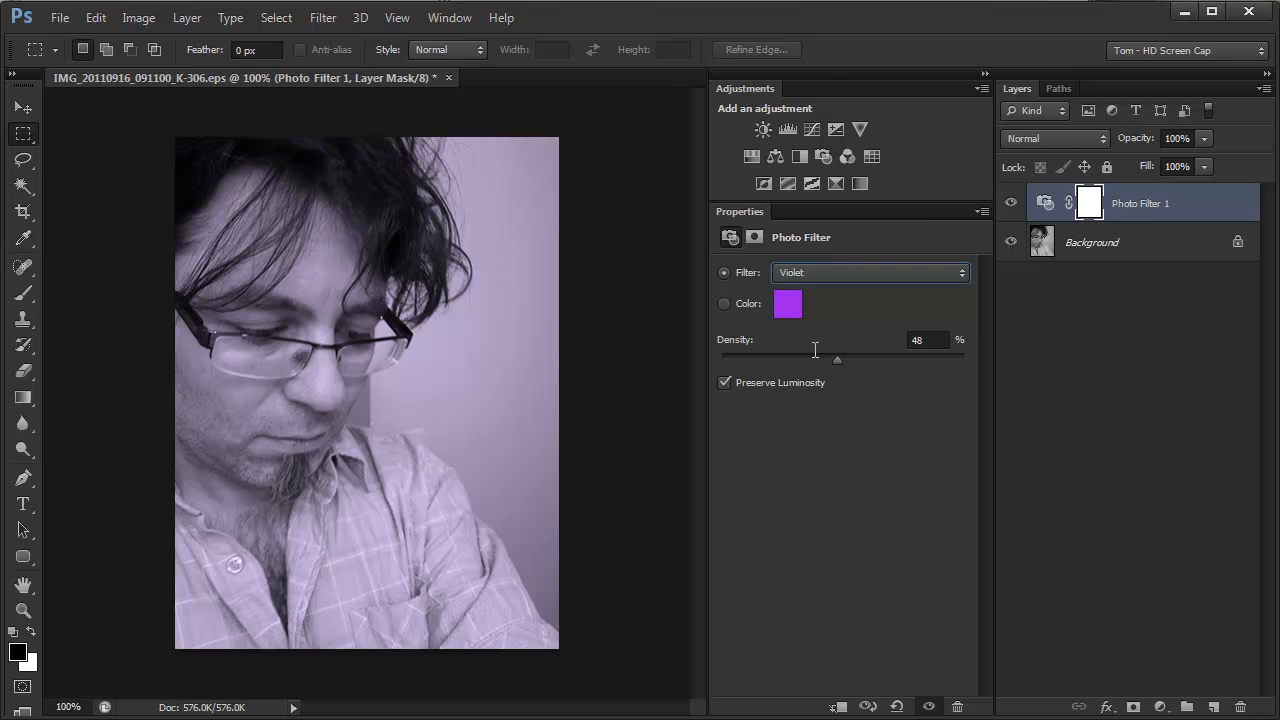
Give the Photo Filter the custom color PANTONE 307 C from the PANTONE+ Solid Coated book, with 60% density
click(724, 304)
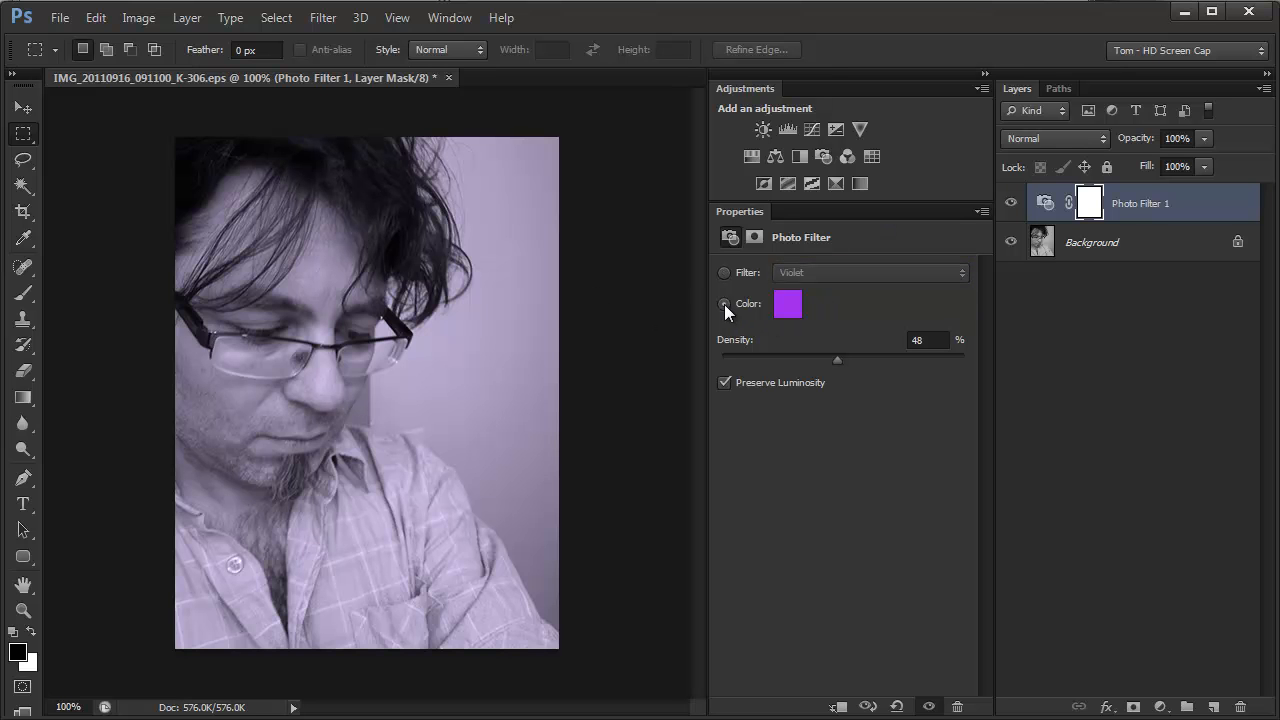
click(788, 304)
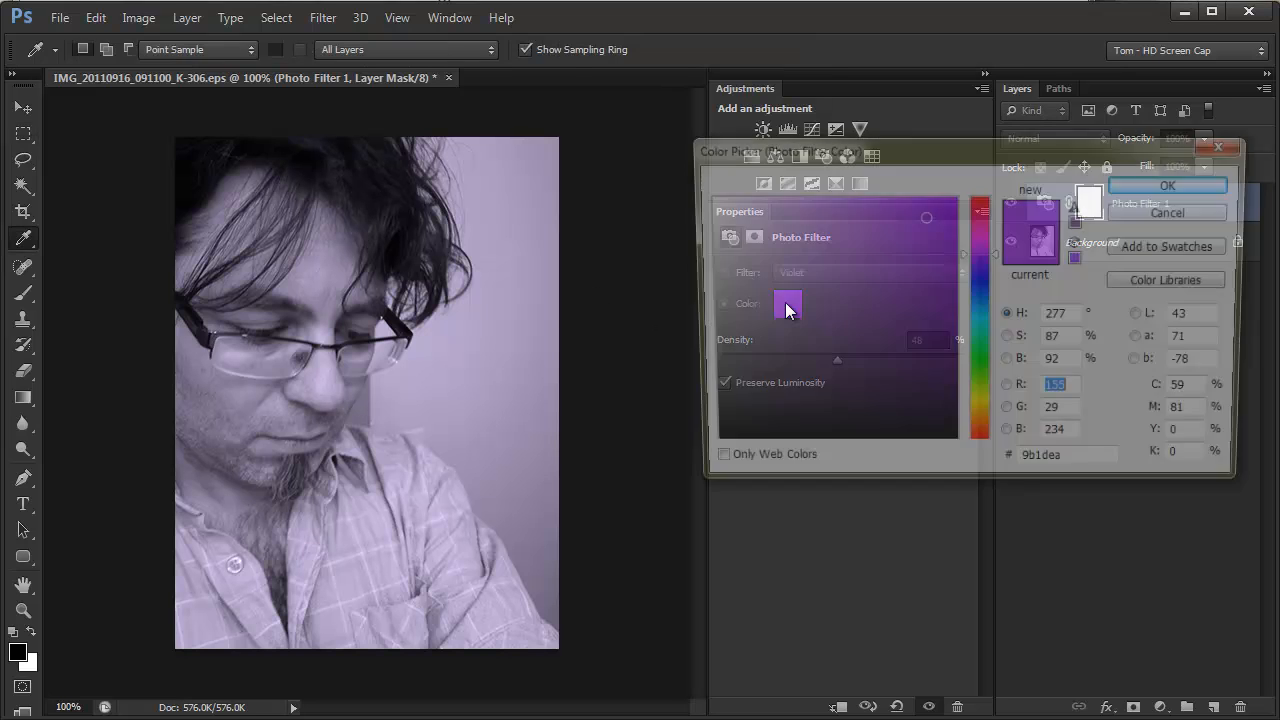
click(1175, 281)
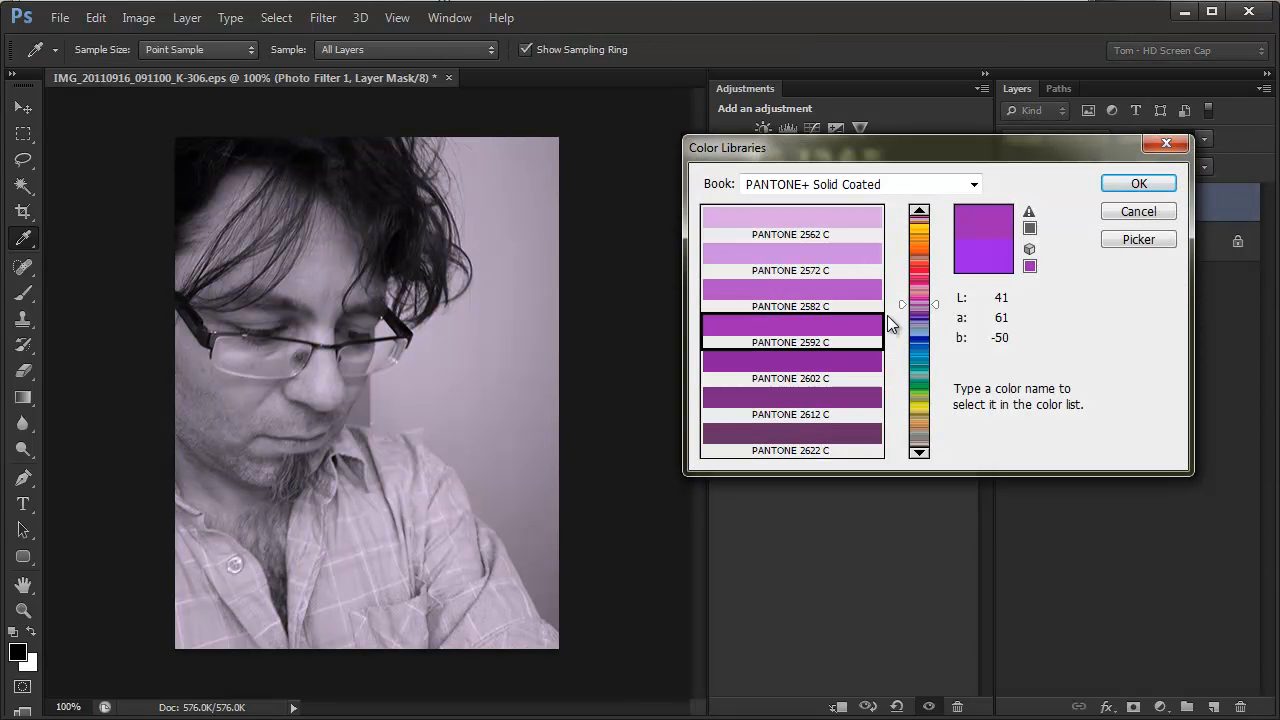
text(307)
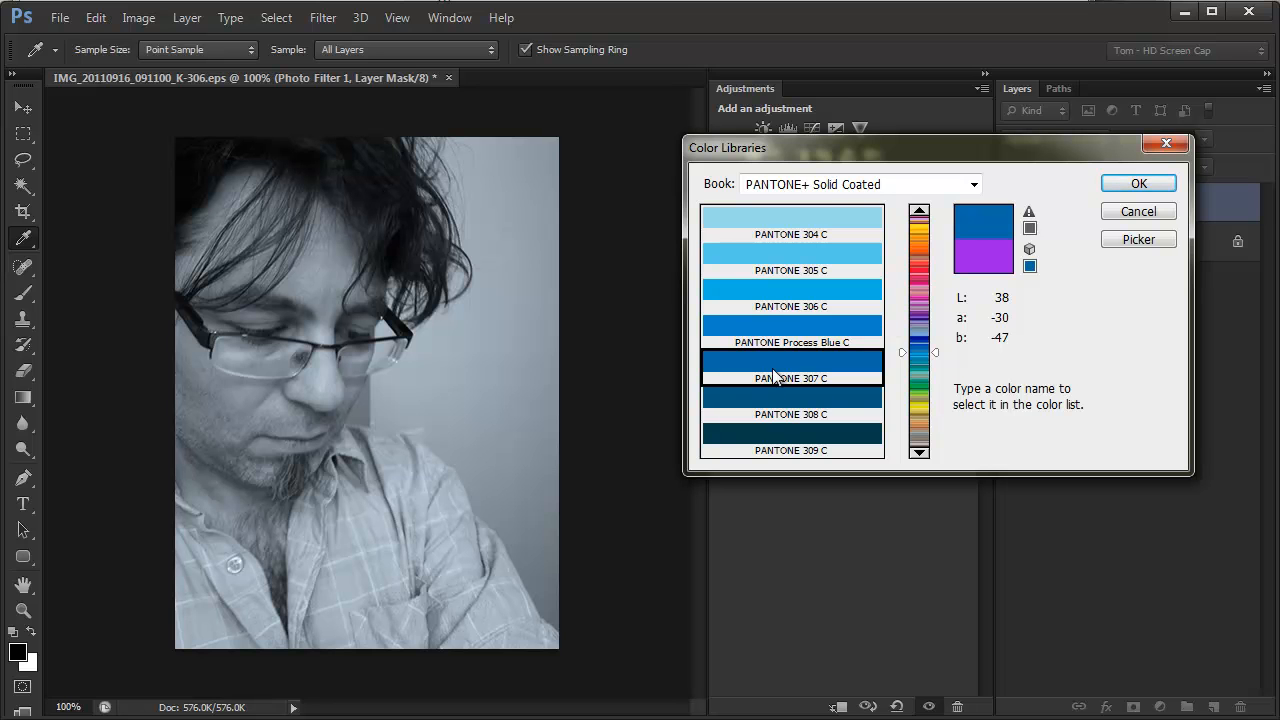
click(1122, 181)
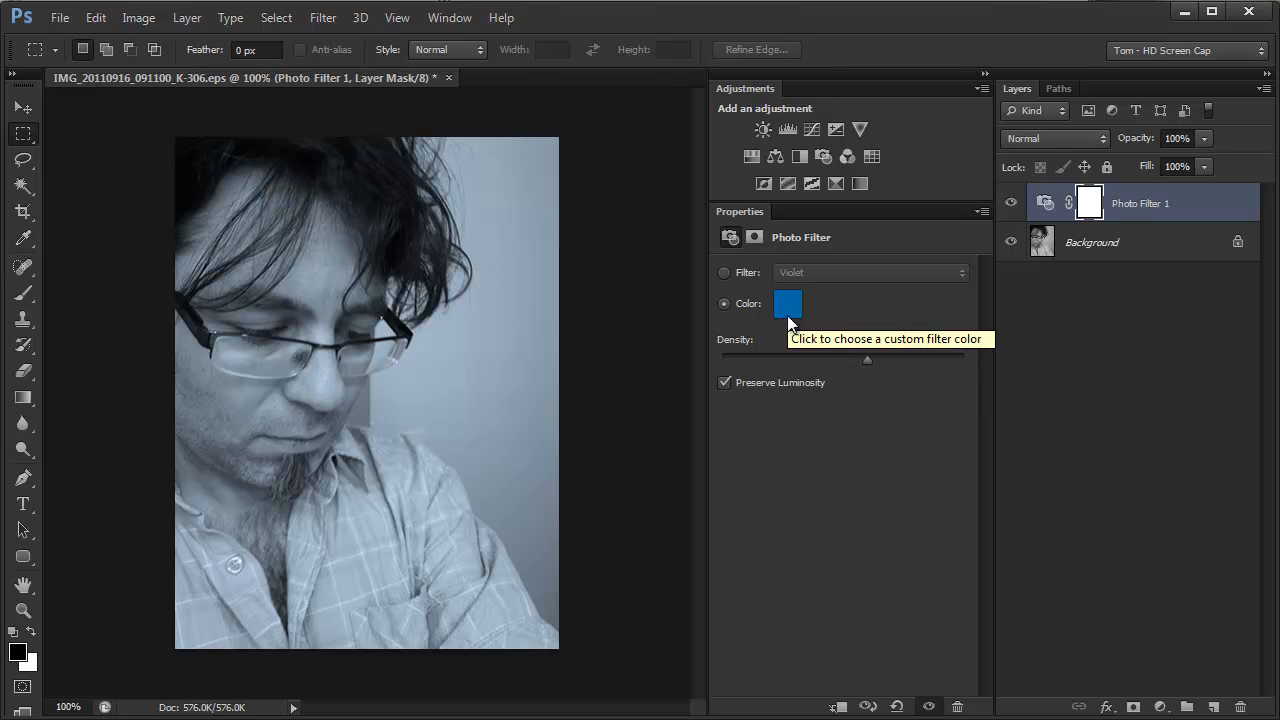
Turn Preserve Luminosity off and back on to compare its effect on the blue tint
click(724, 382)
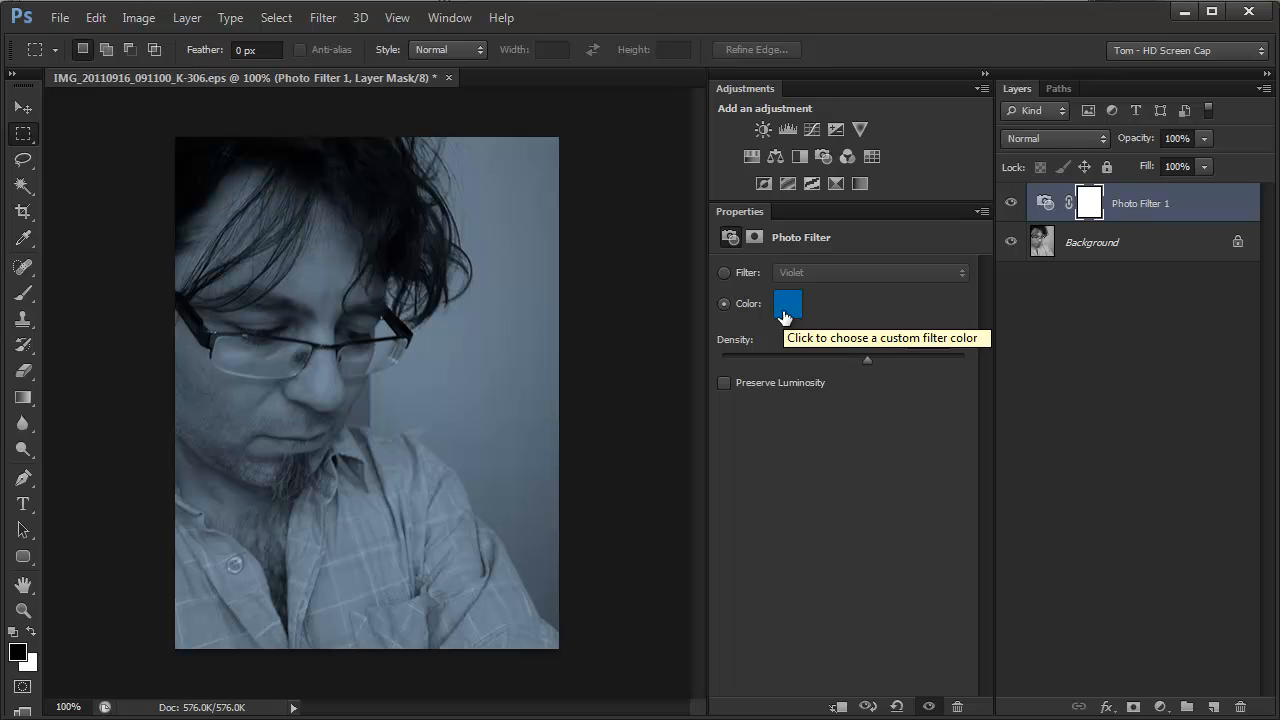
click(722, 383)
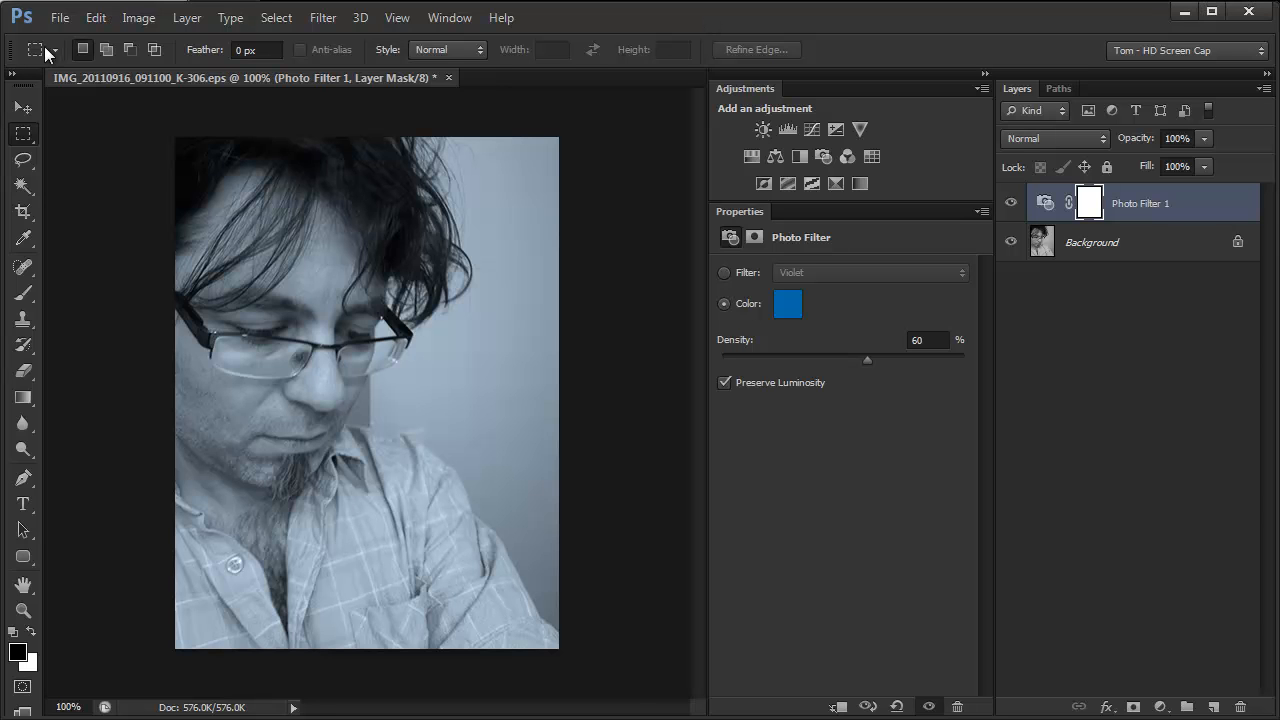
Step back through the history to the original full-color RGB version of the photo
click(59, 19)
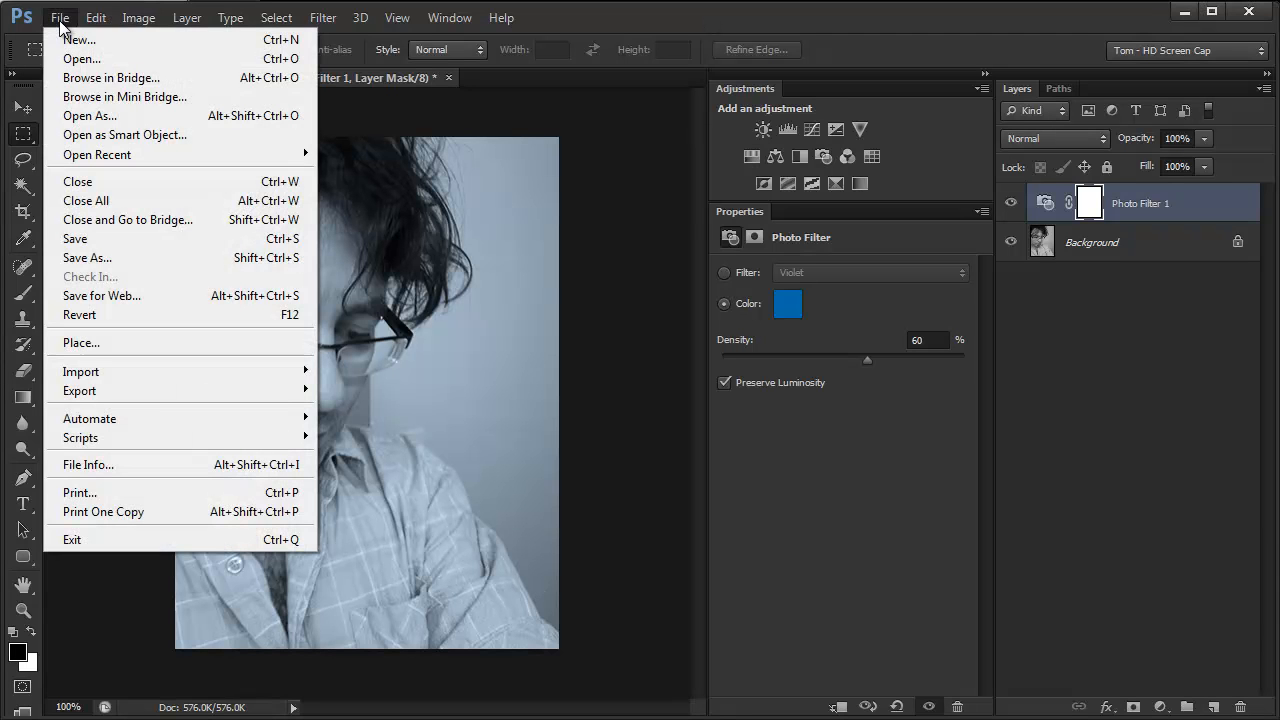
click(754, 15)
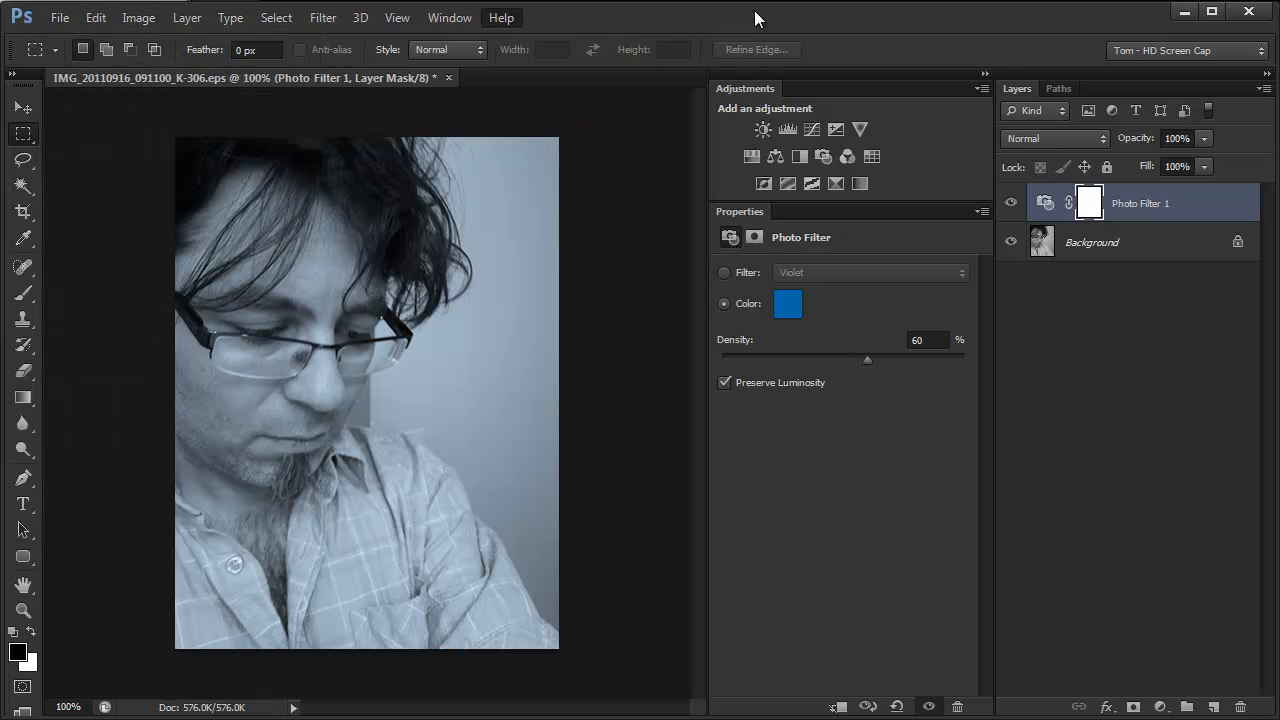
key(ctrl+alt+z)
key(ctrl+alt+z)
key(ctrl+alt+z)
key(ctrl+alt+z)
key(ctrl+alt+z)
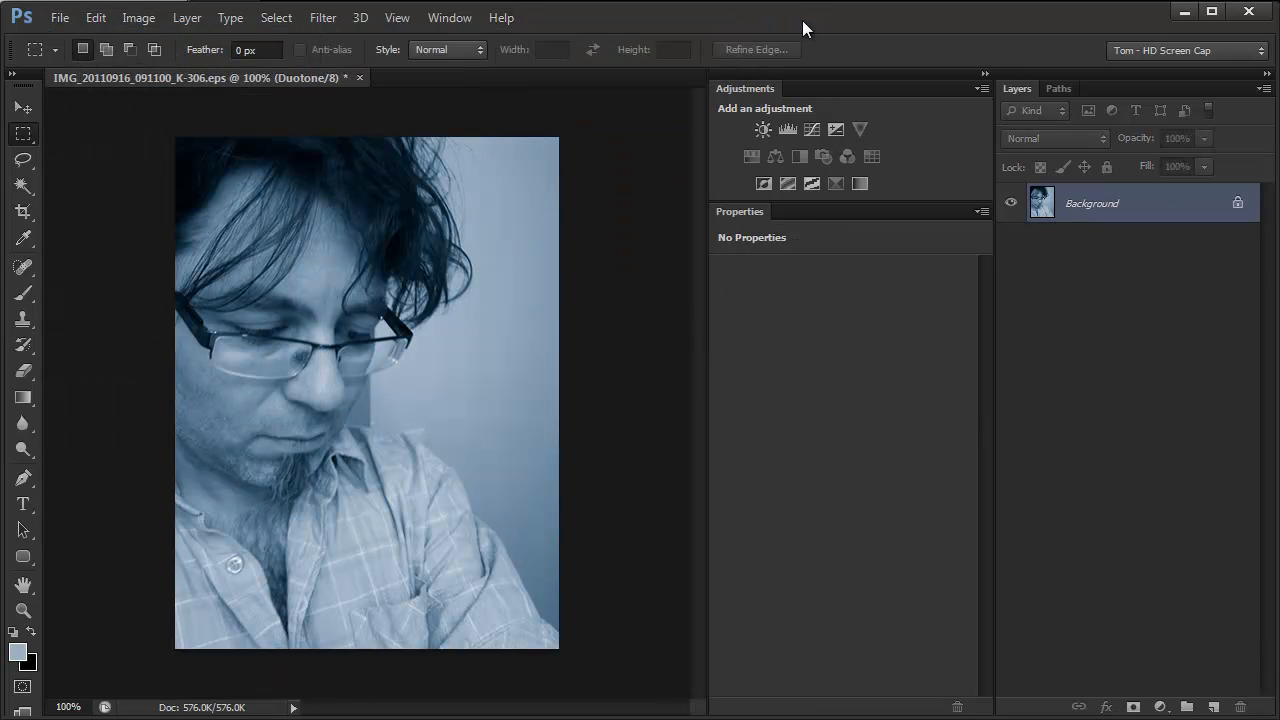
key(ctrl+alt+z)
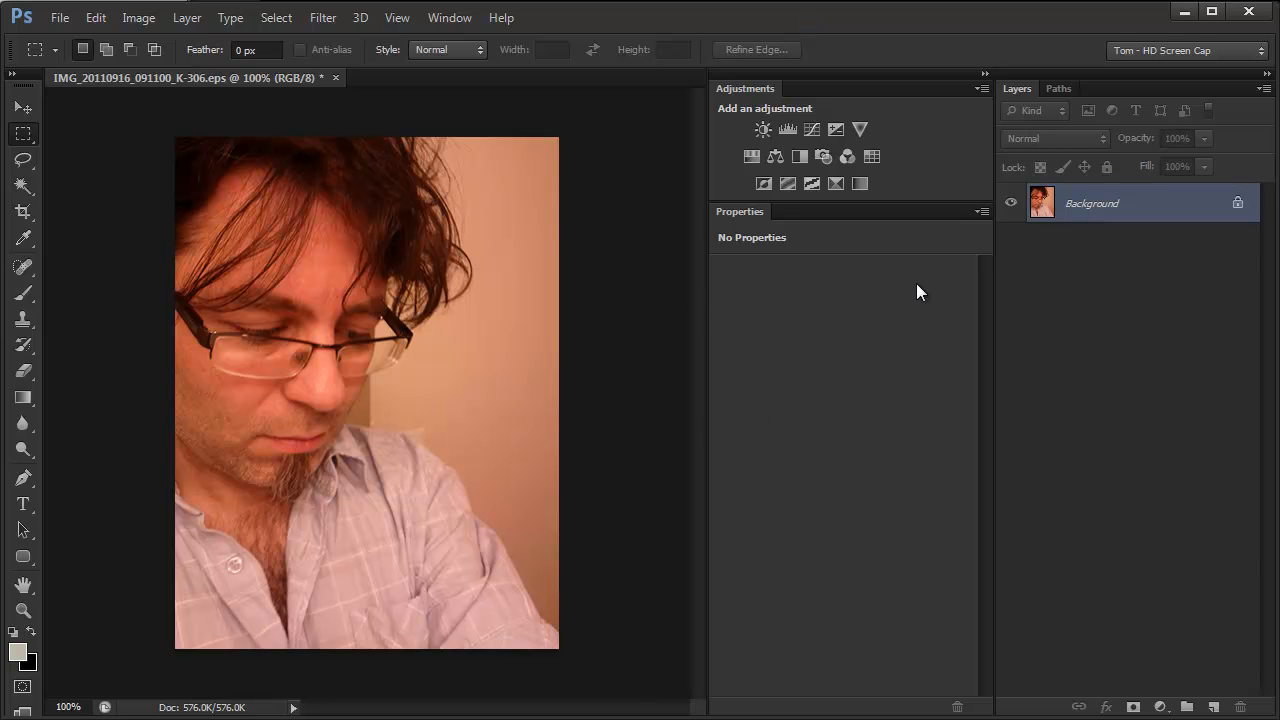
Add a Photo Filter adjustment layer over the full-color photo using the custom color PANTONE 307 C
click(824, 153)
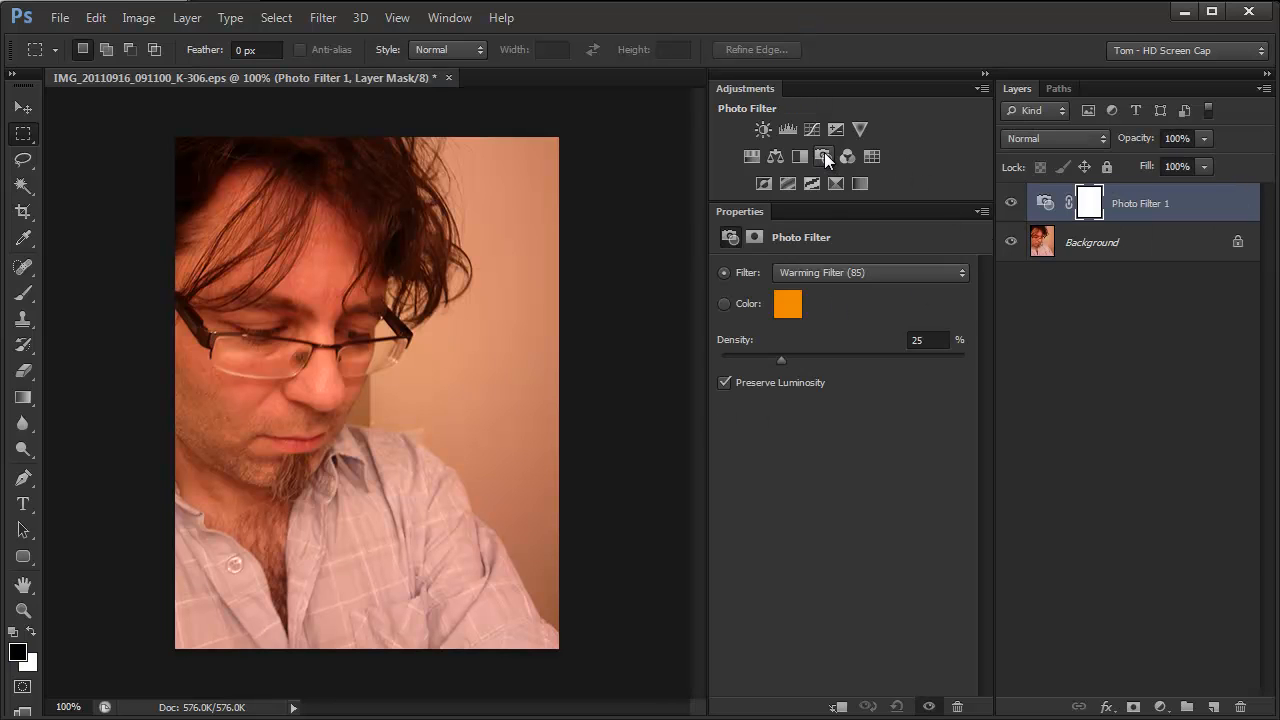
click(880, 274)
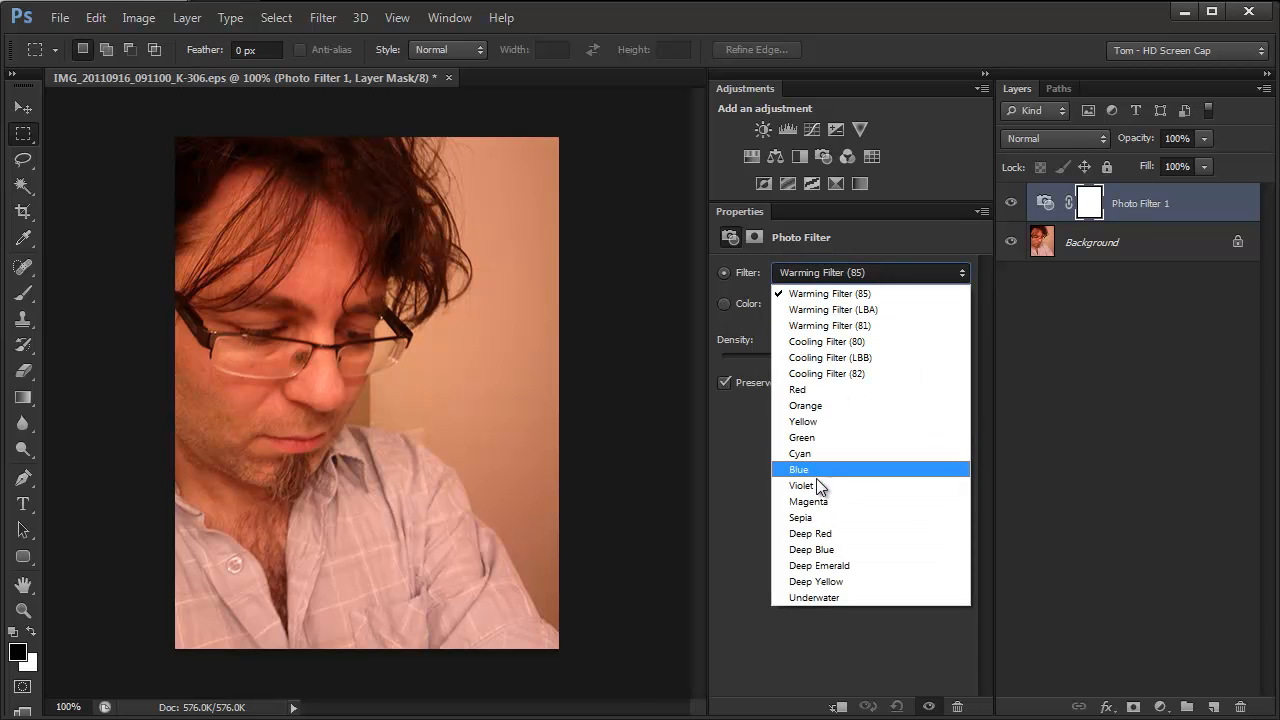
click(733, 304)
click(735, 305)
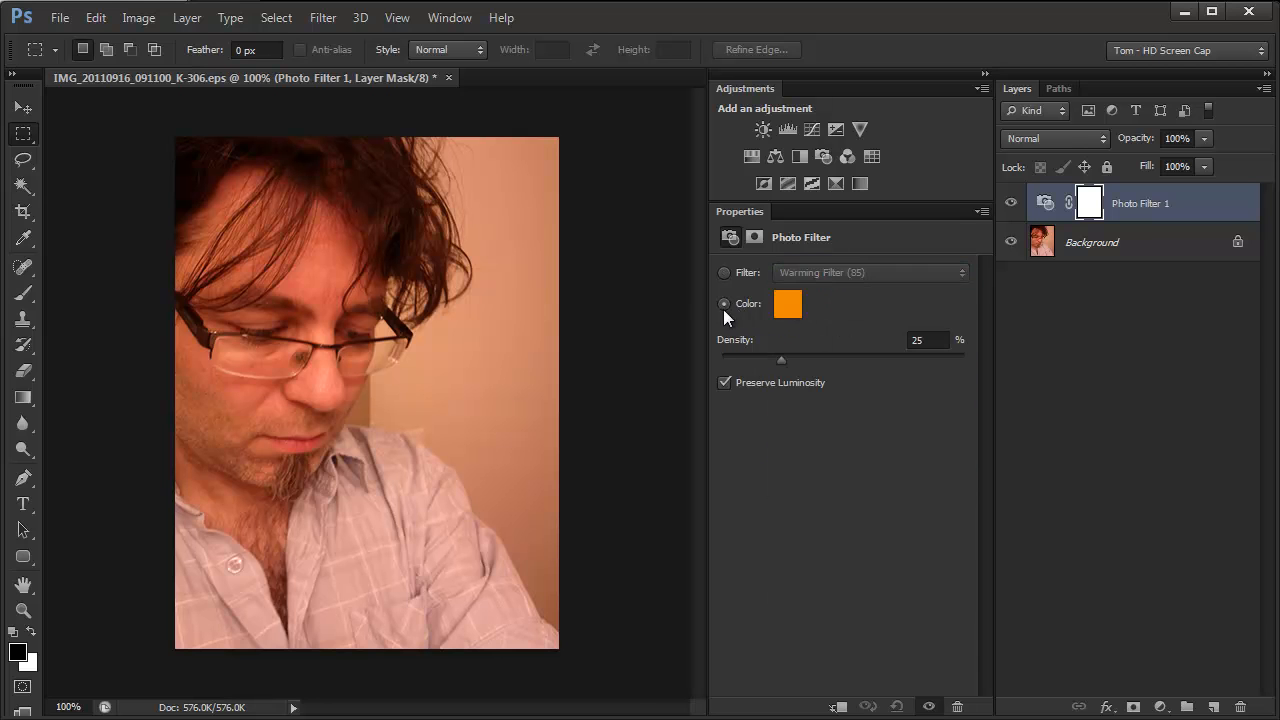
click(780, 305)
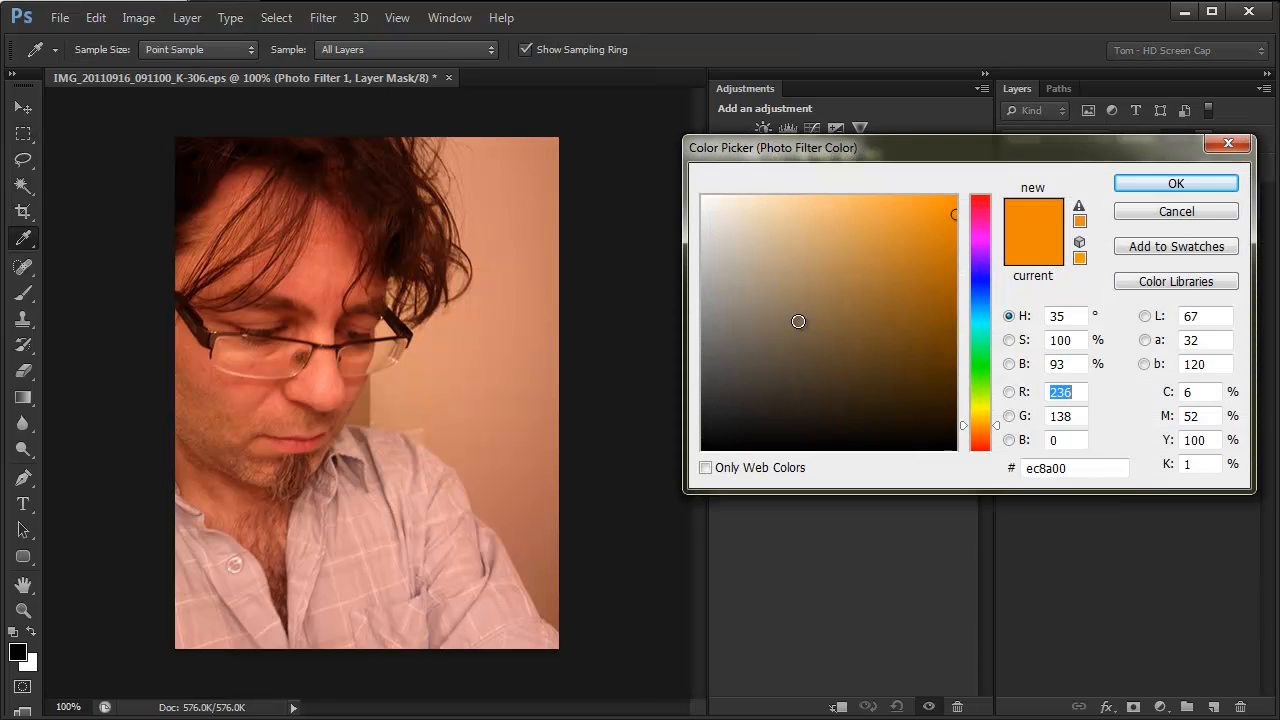
click(1205, 280)
text(307)
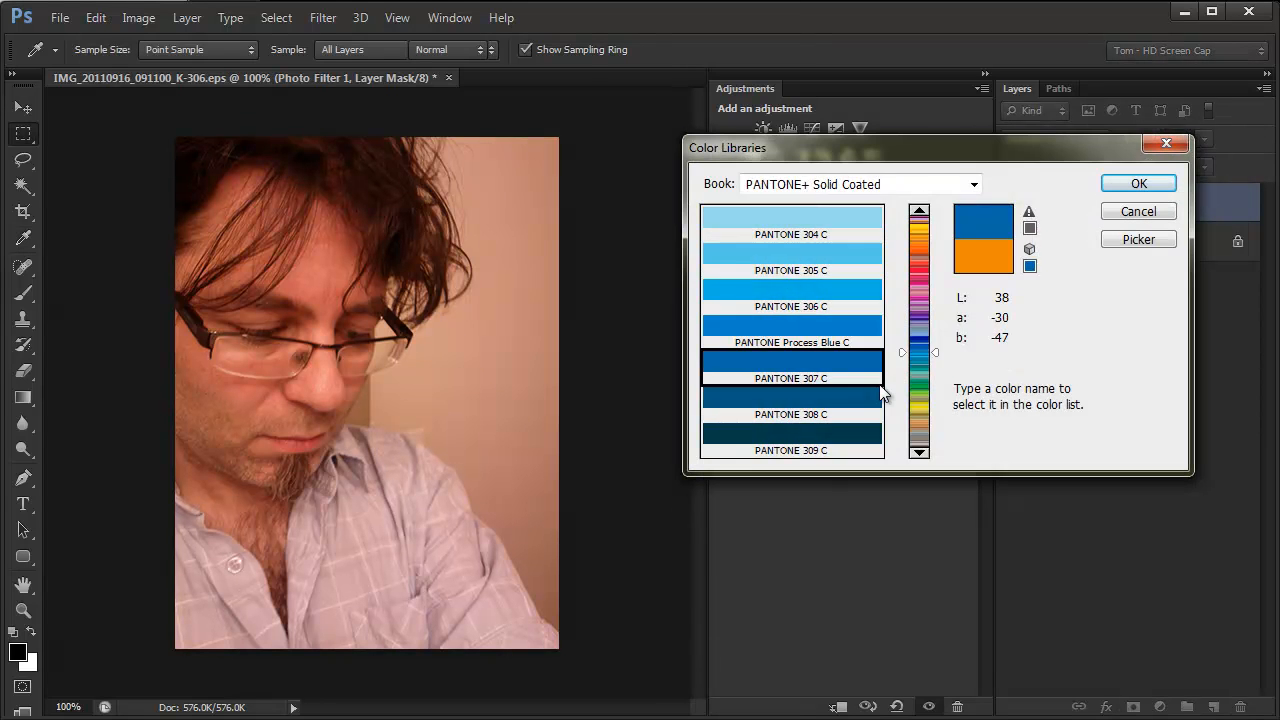
key(Return)
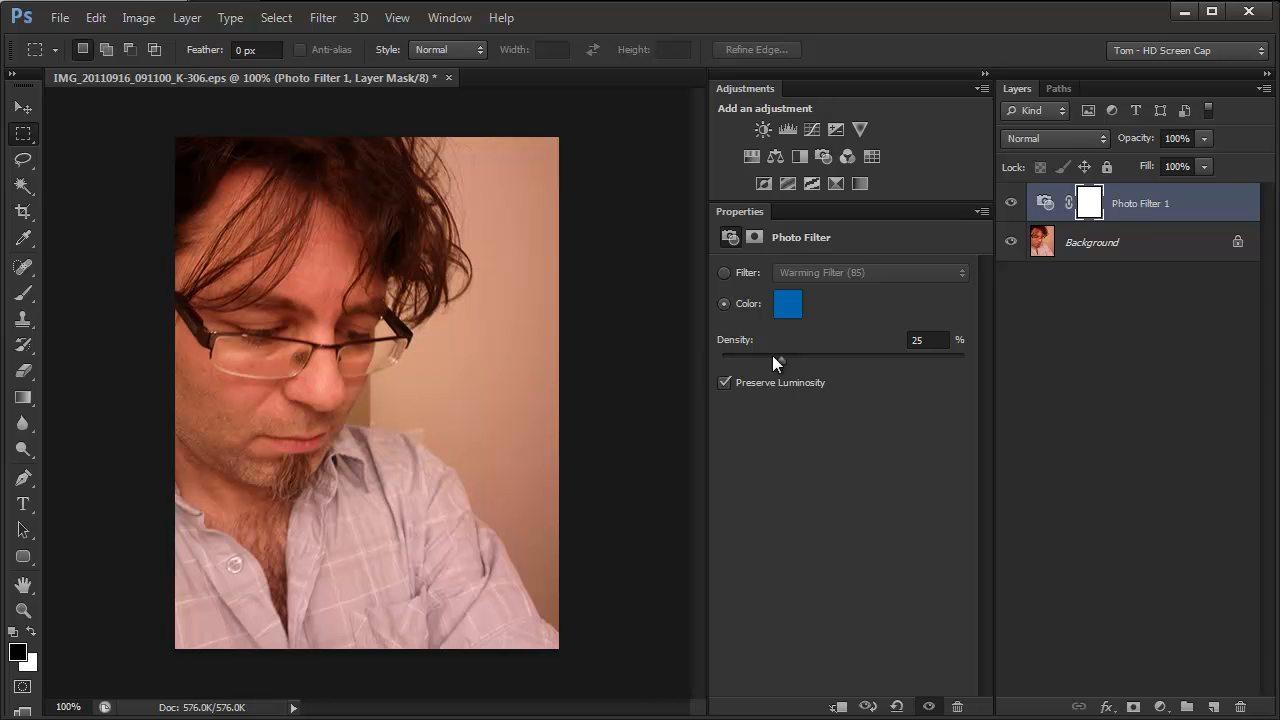
Raise the Photo Filter density to 100% to test the tint, and delete the Photo Filter layer
drag(780, 360, 849, 362)
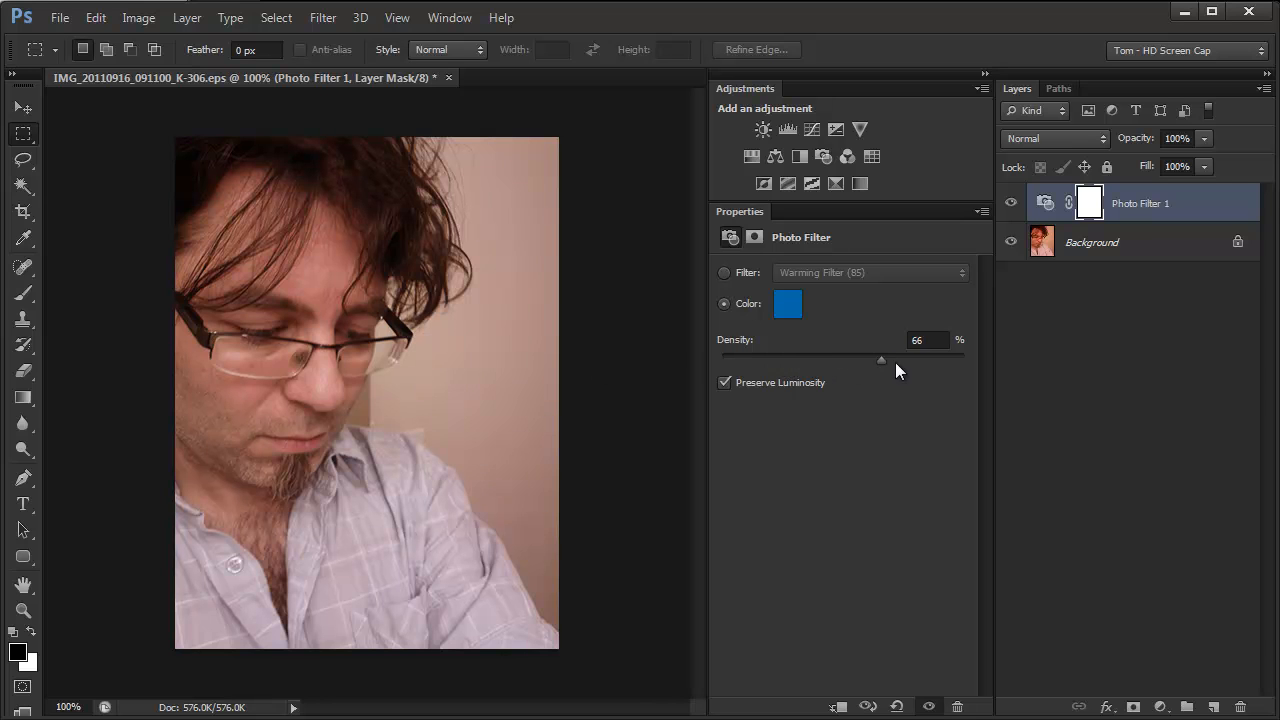
drag(960, 363, 966, 363)
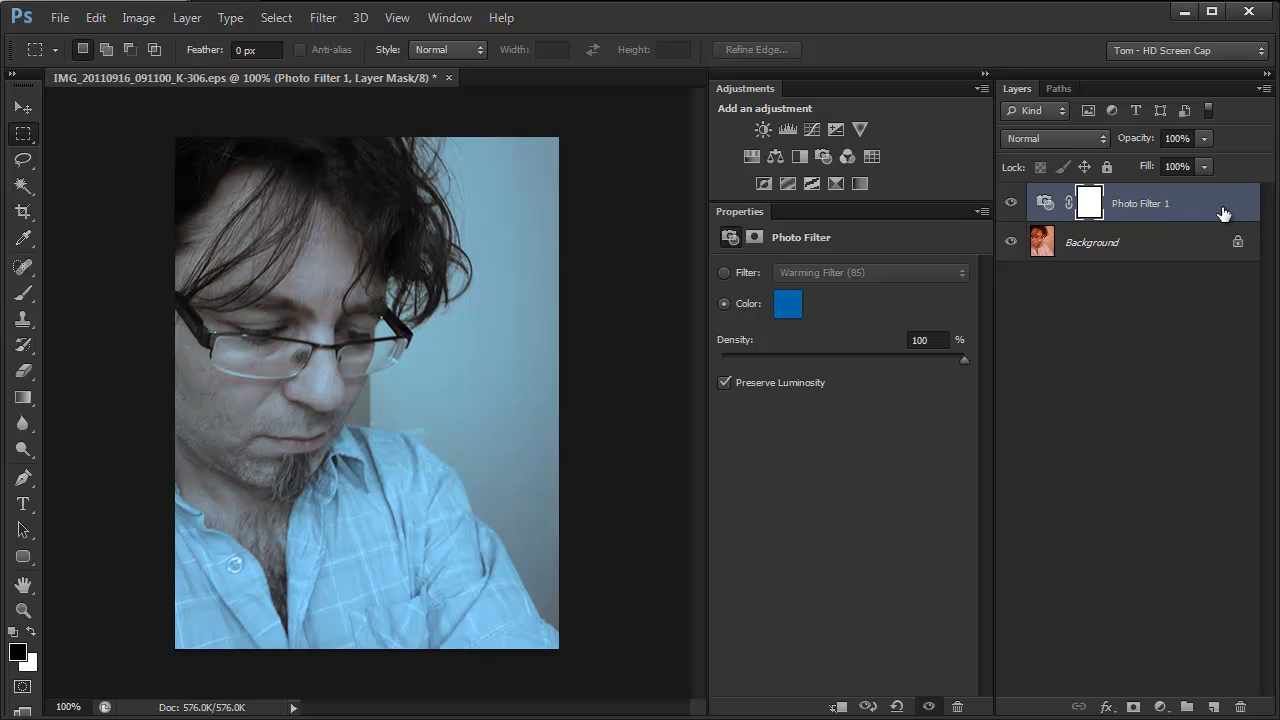
drag(1217, 209, 1238, 707)
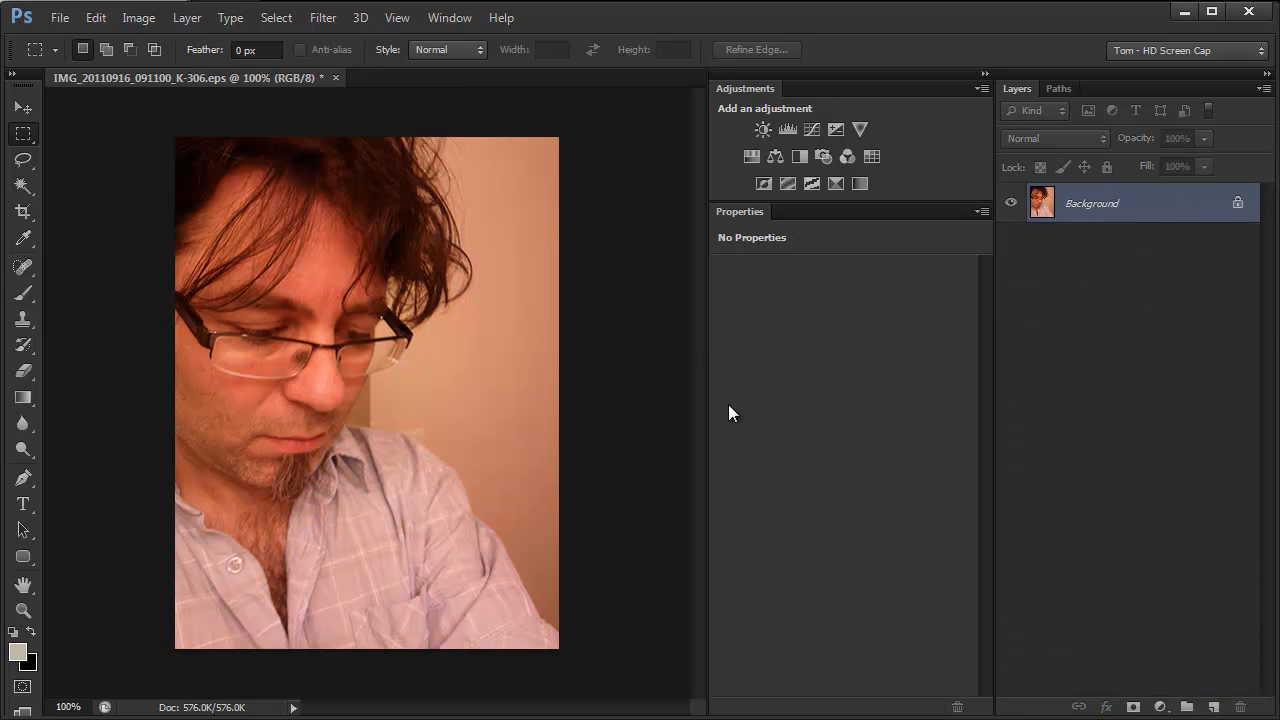
Add a Levels adjustment layer and set the Red channel's midtone to 0.48
click(789, 132)
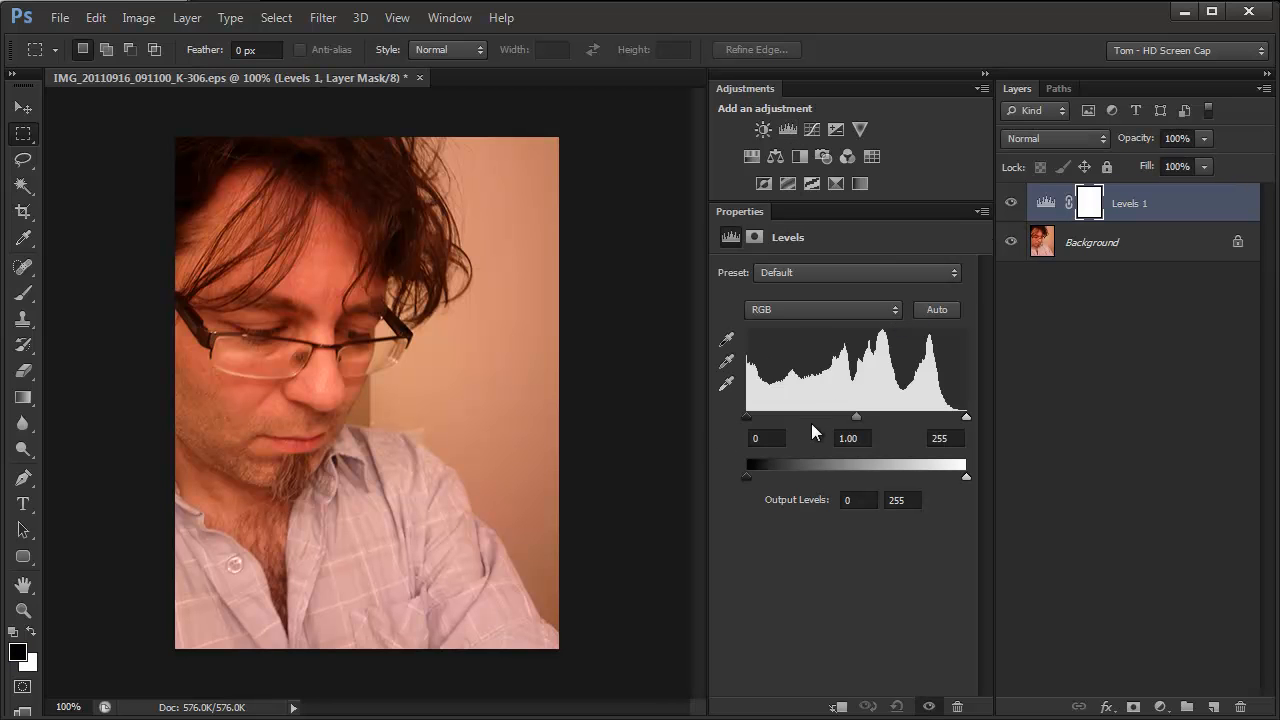
click(869, 303)
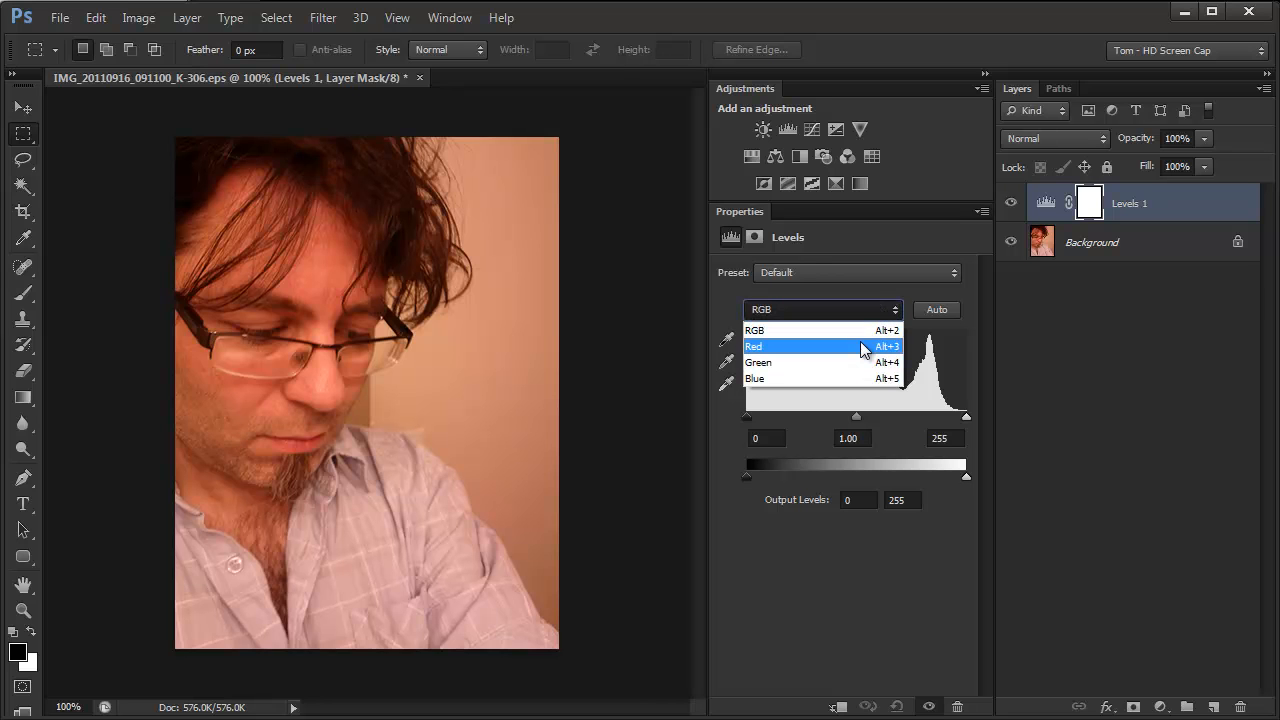
click(860, 345)
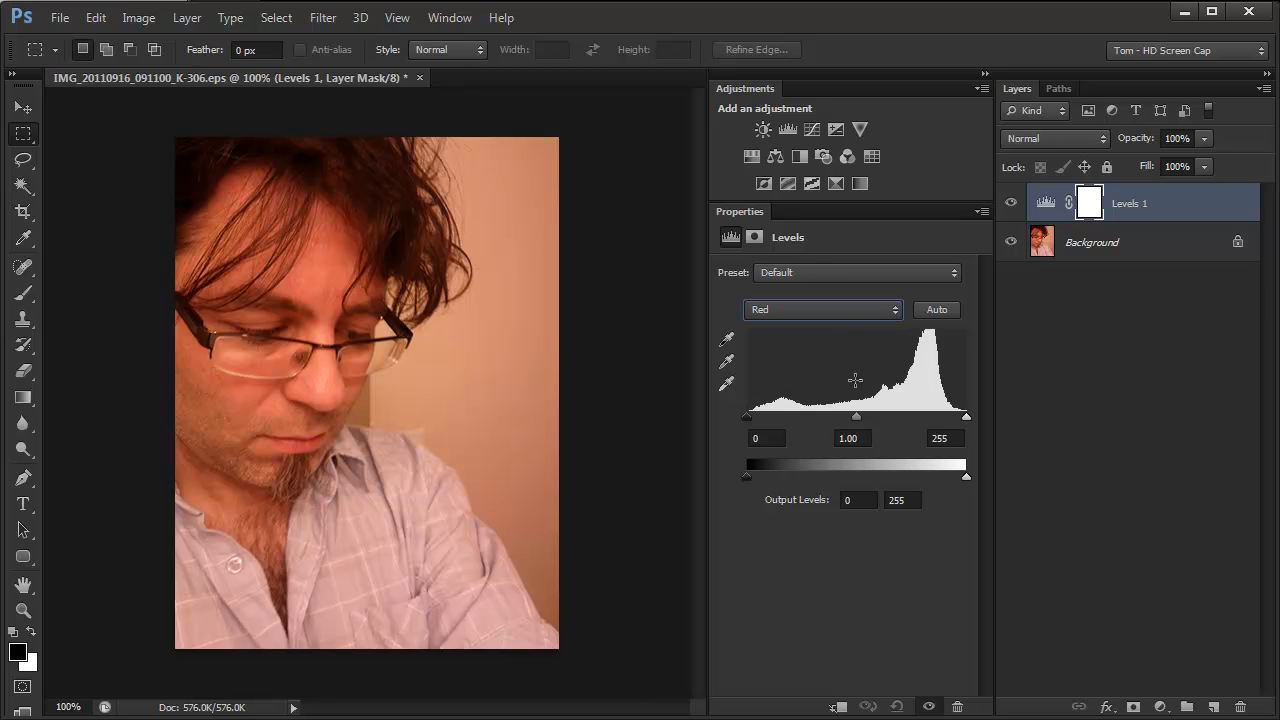
drag(857, 415, 903, 418)
Set the Levels midtone to 0.71 for the Green channel and 1.31 for the Blue channel
click(860, 313)
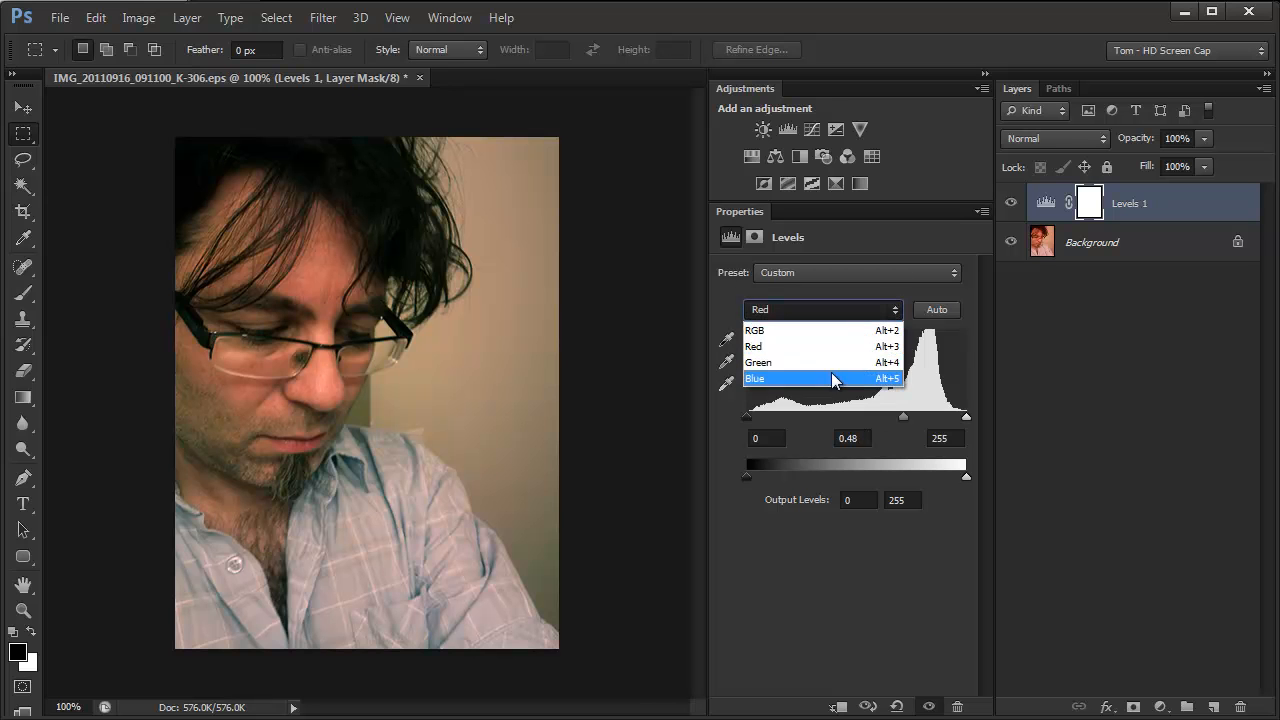
click(840, 364)
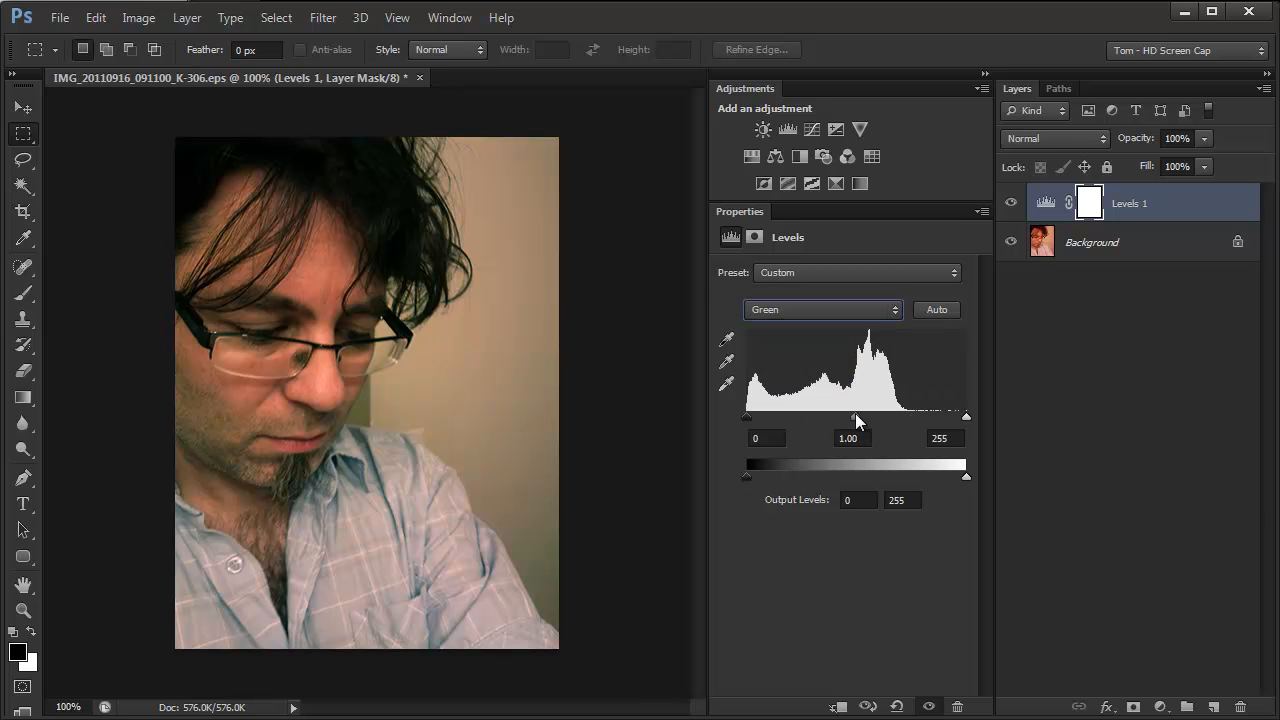
mouse_move(868, 413)
mouse_down()
mouse_move(888, 416)
mouse_move(880, 405)
mouse_up()
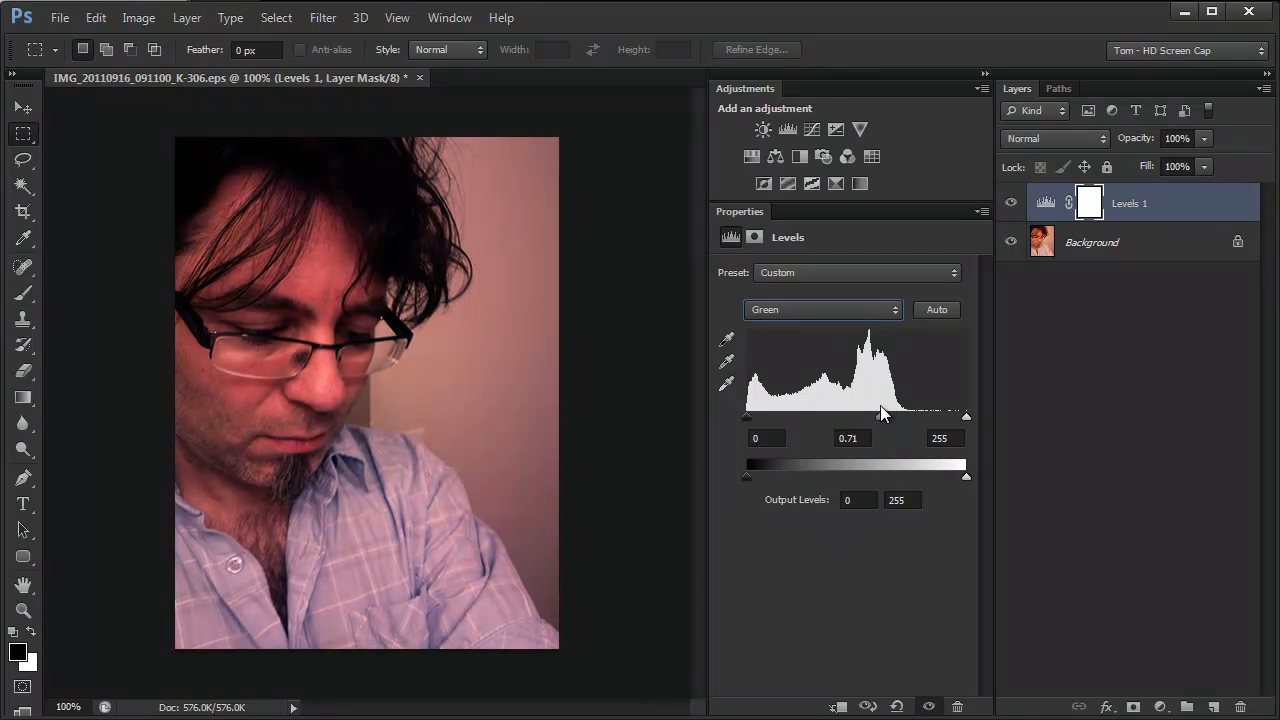
click(879, 308)
click(846, 378)
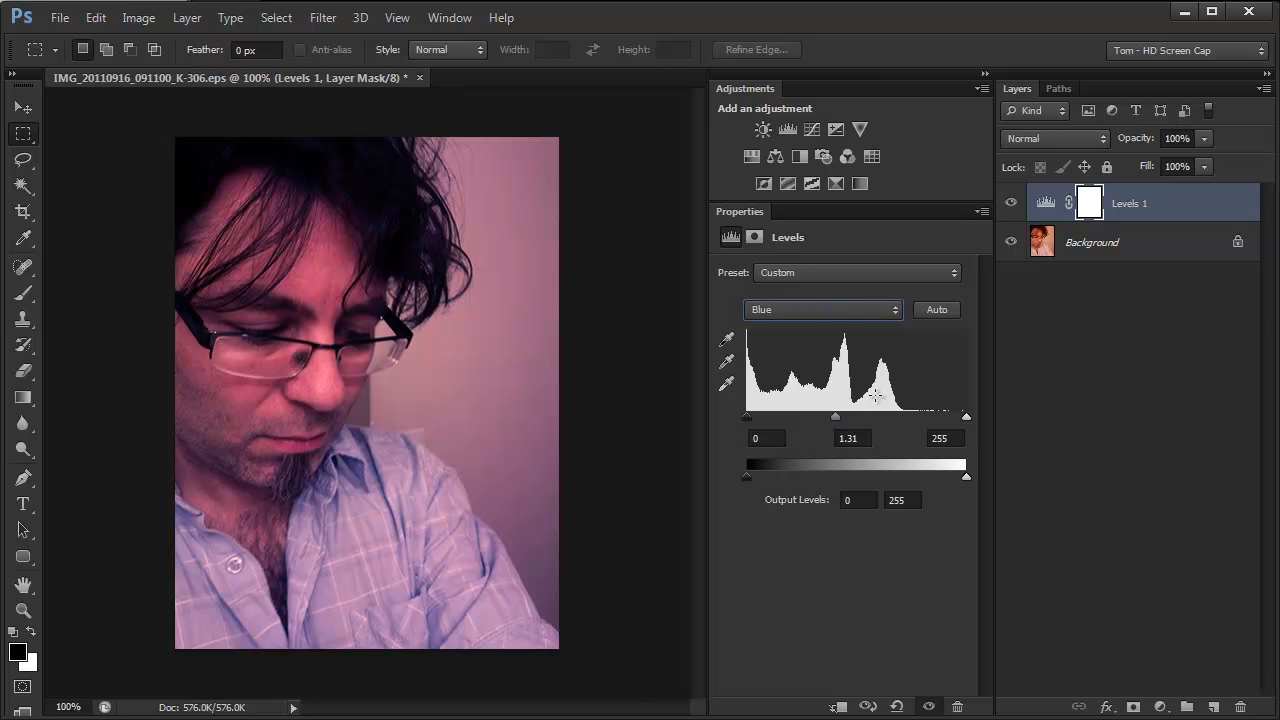
Display the color Info readouts and dock them beneath the layer list
click(449, 17)
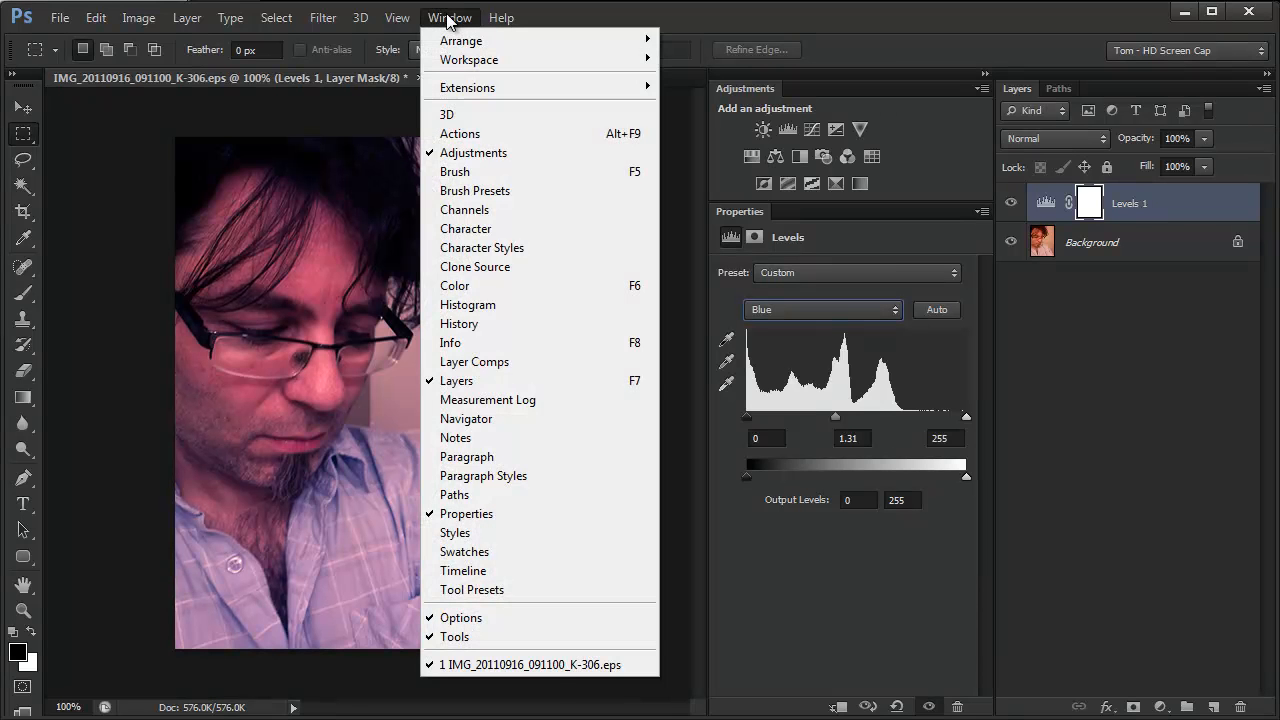
click(464, 350)
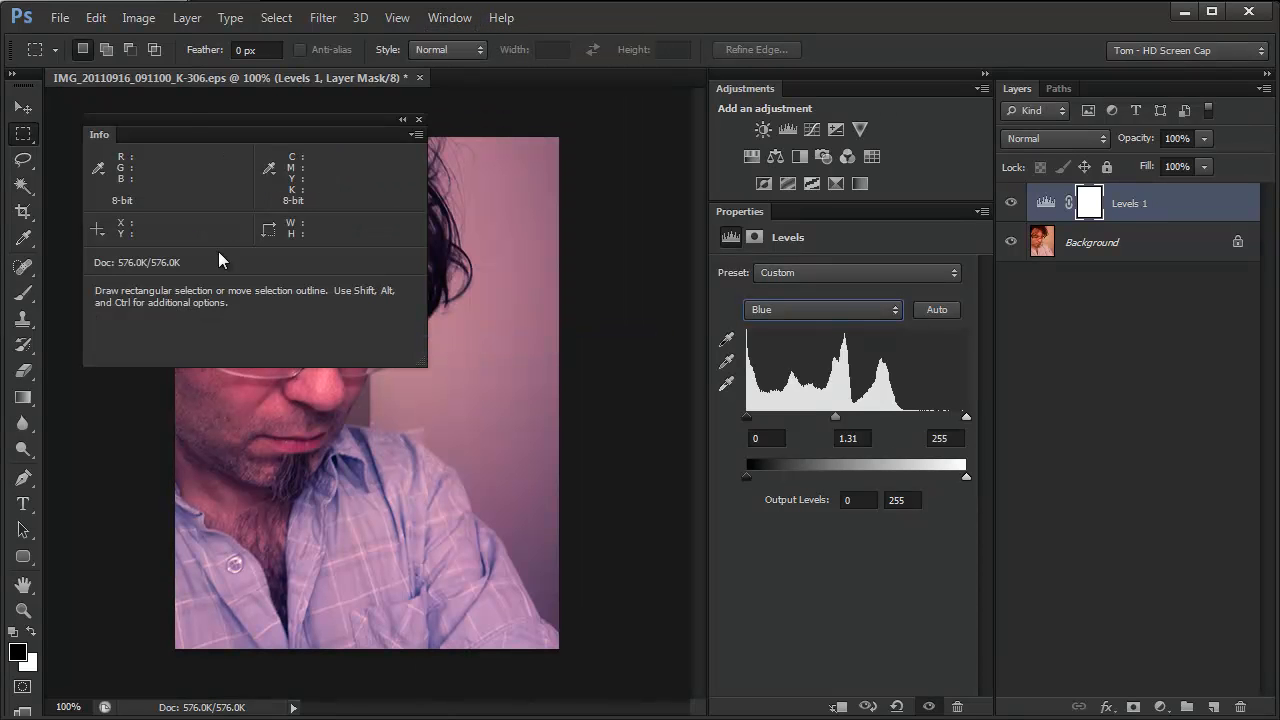
drag(103, 131, 1039, 712)
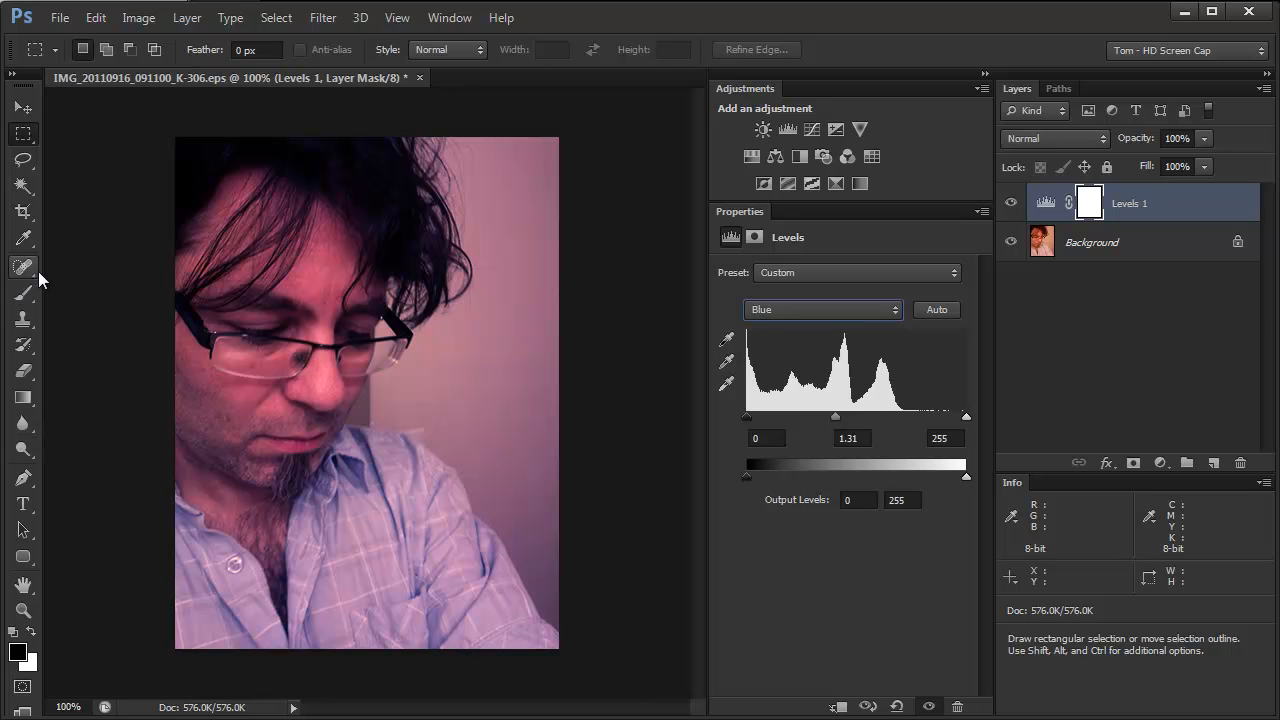
Place three color samplers on the photo with the Eyedropper: on the shirt near the collar, the forehead, and the background wall
click(23, 238)
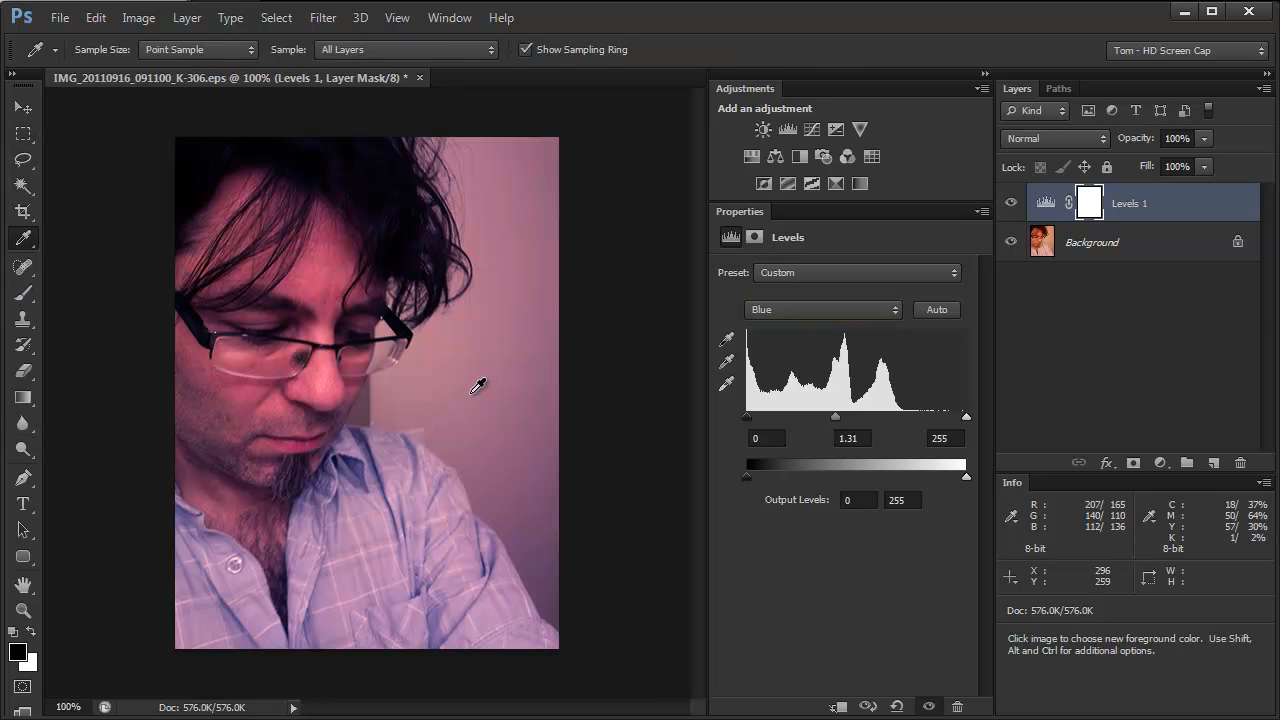
key(shift)
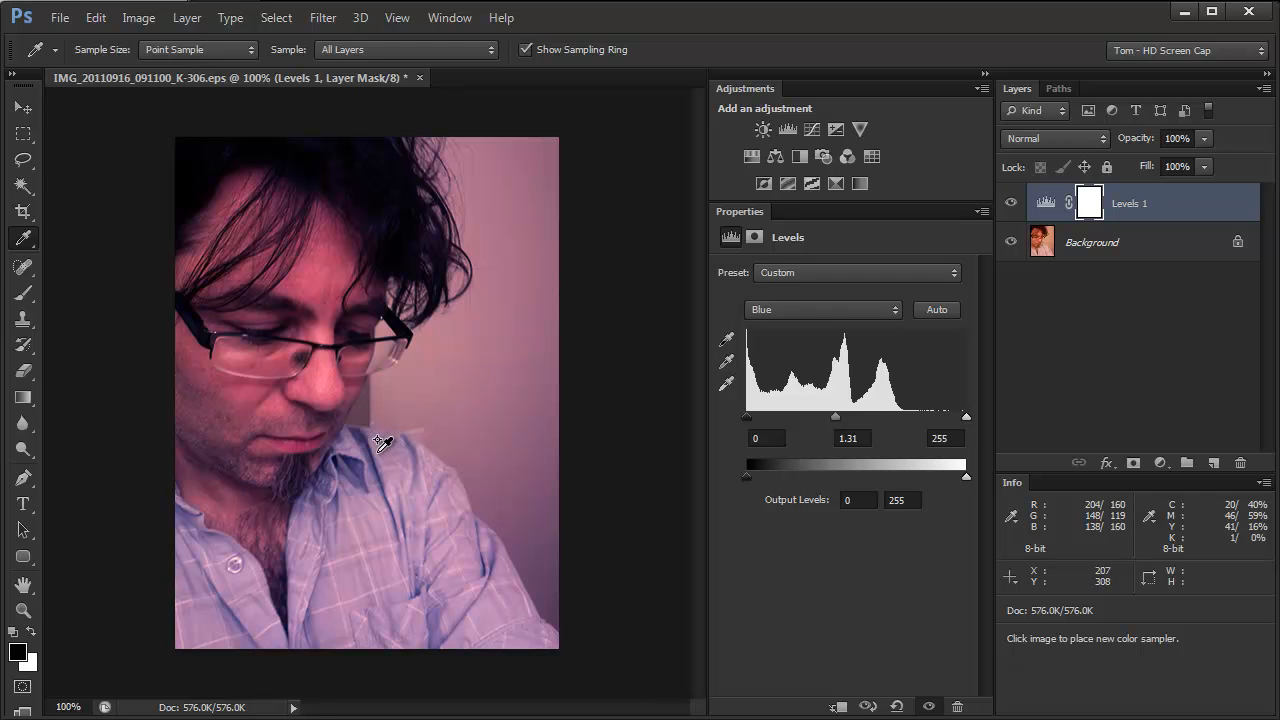
click(387, 460)
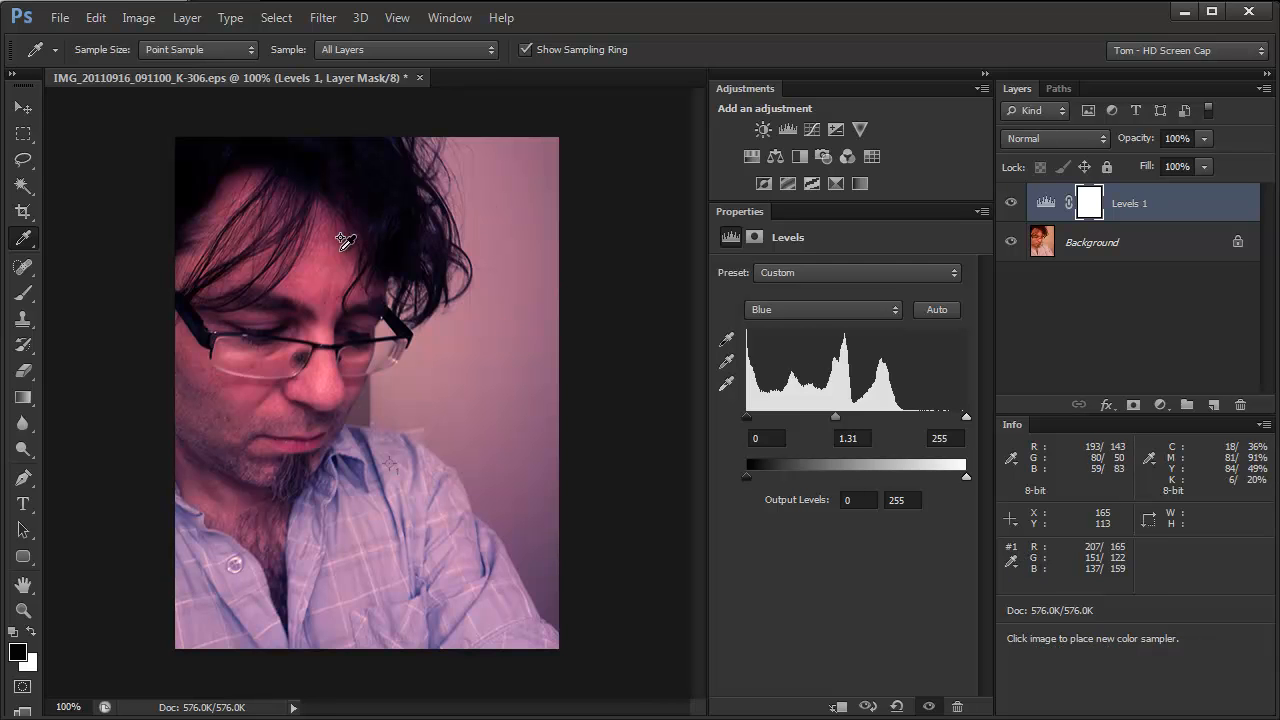
click(337, 251)
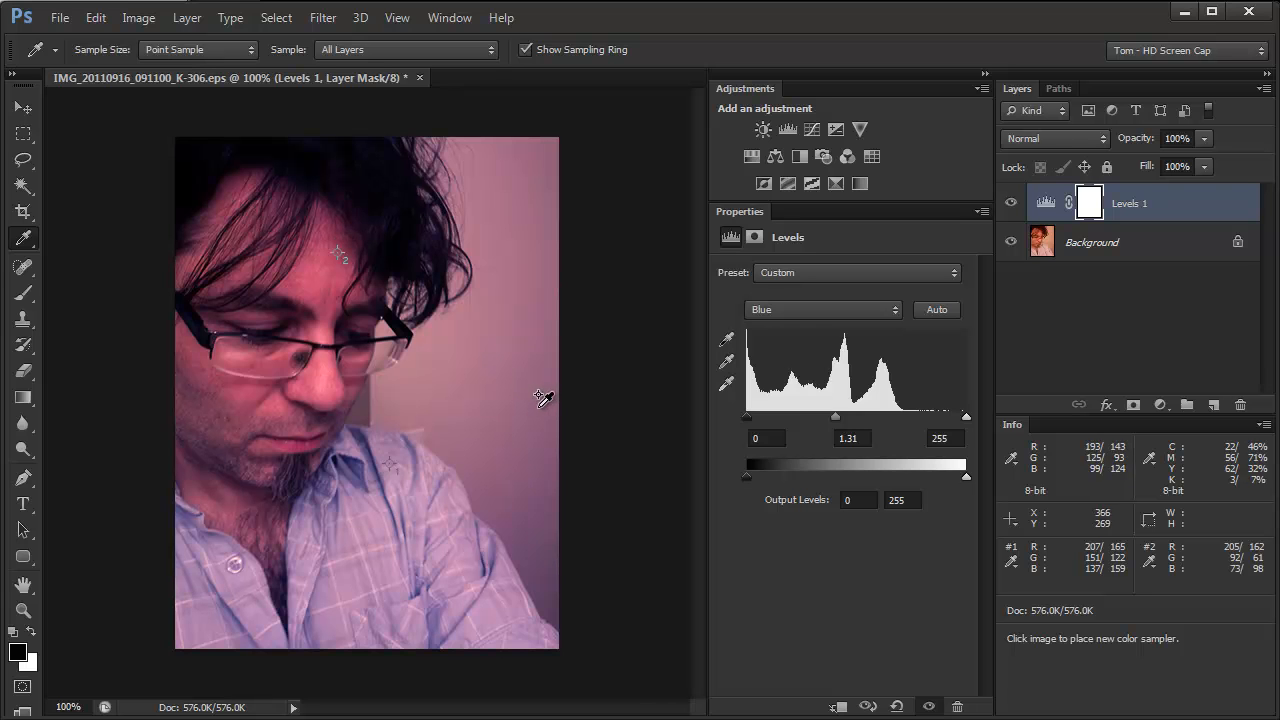
click(531, 410)
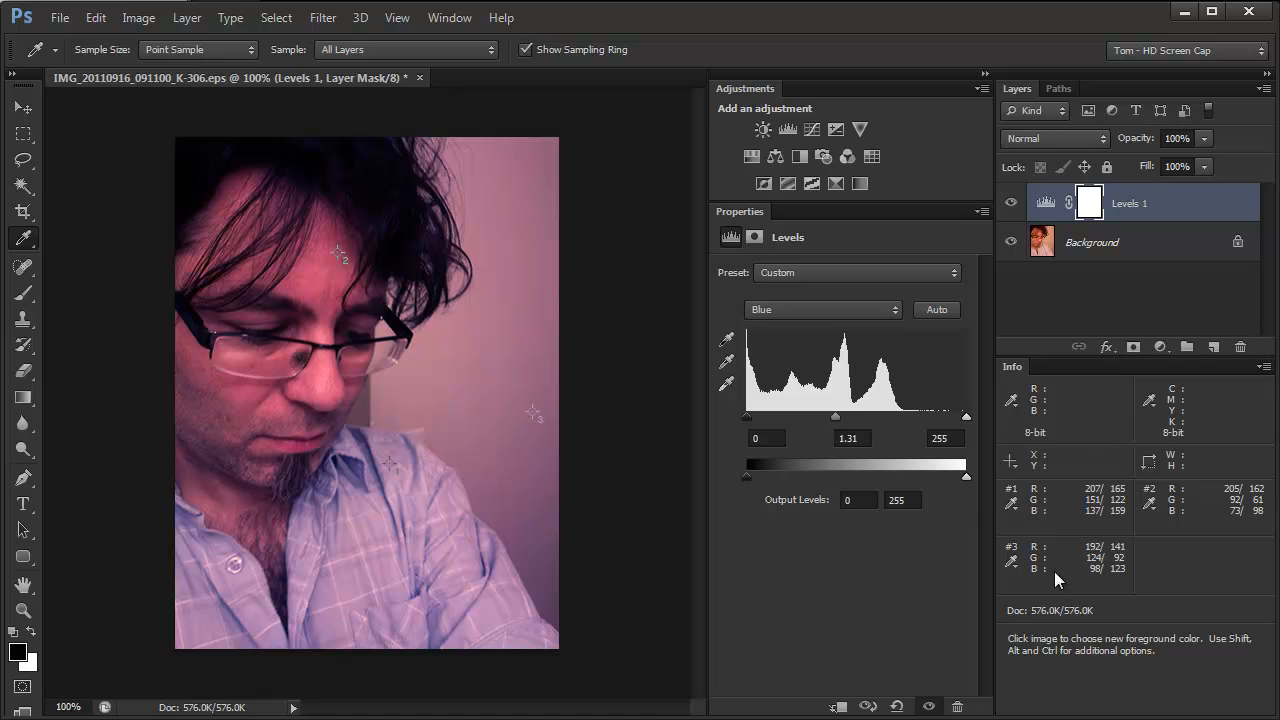
Switch the readouts of all three color samplers to HSB Color
click(1012, 503)
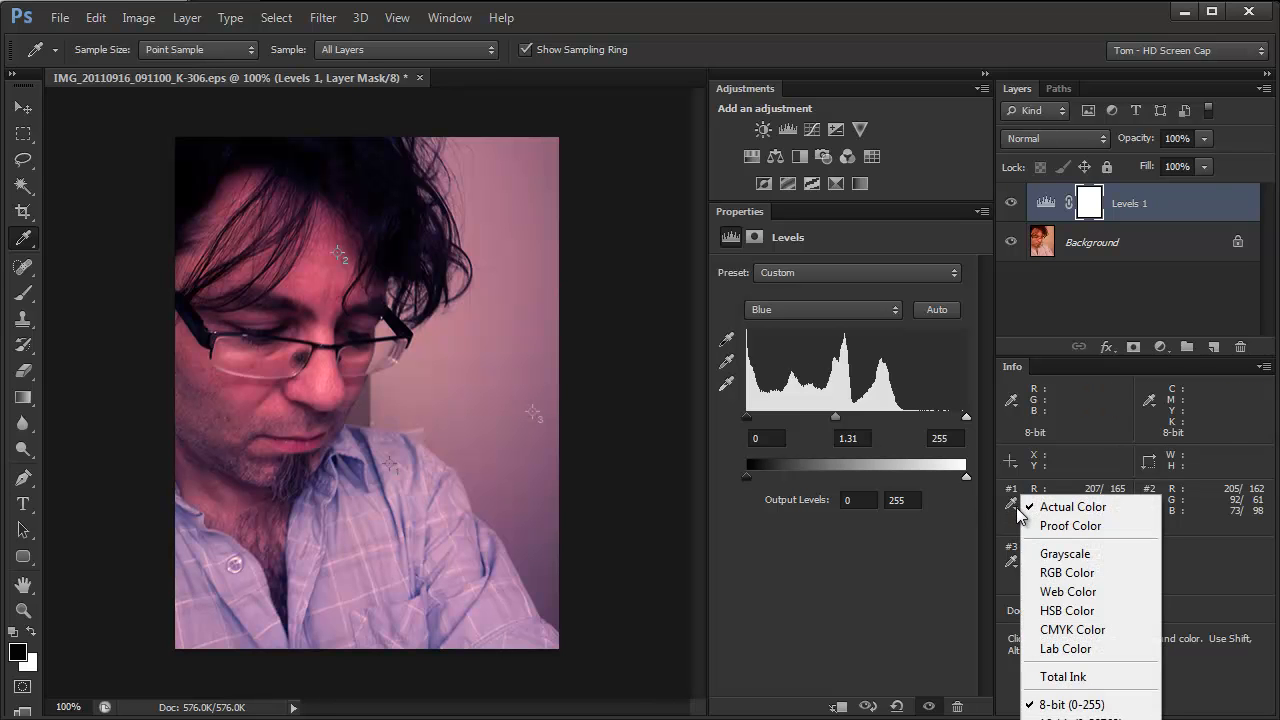
click(1062, 610)
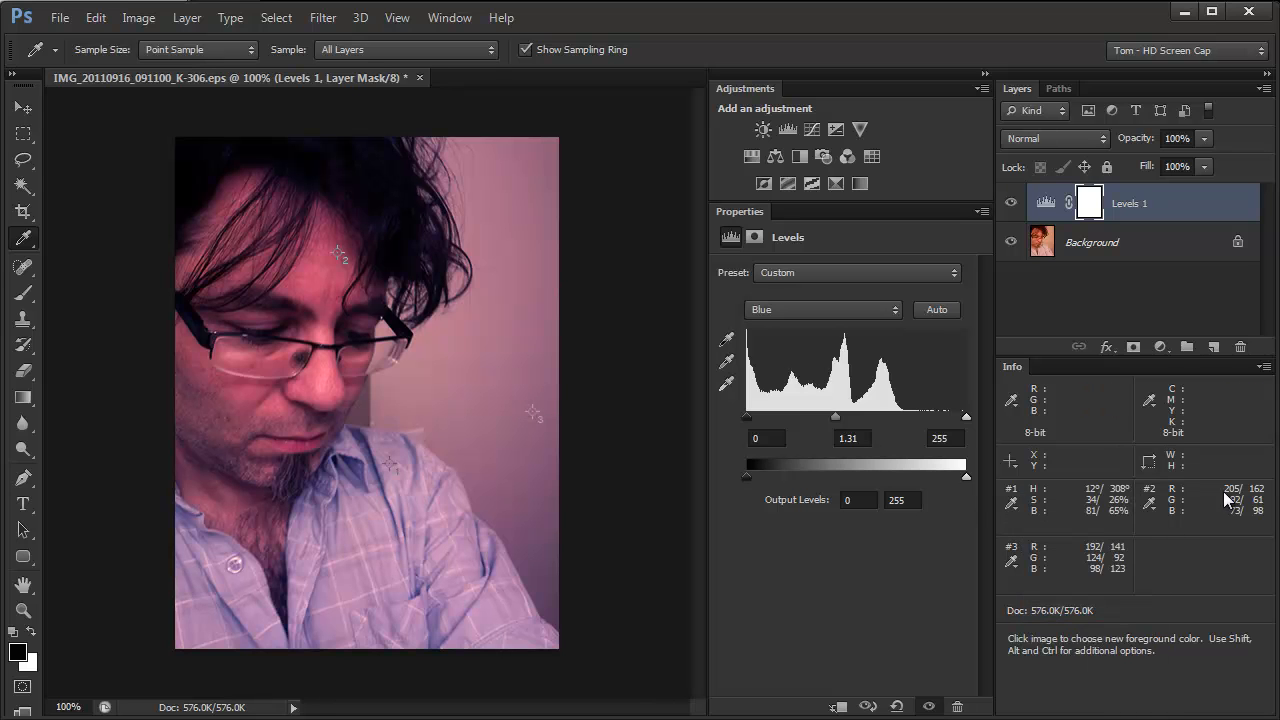
click(1151, 502)
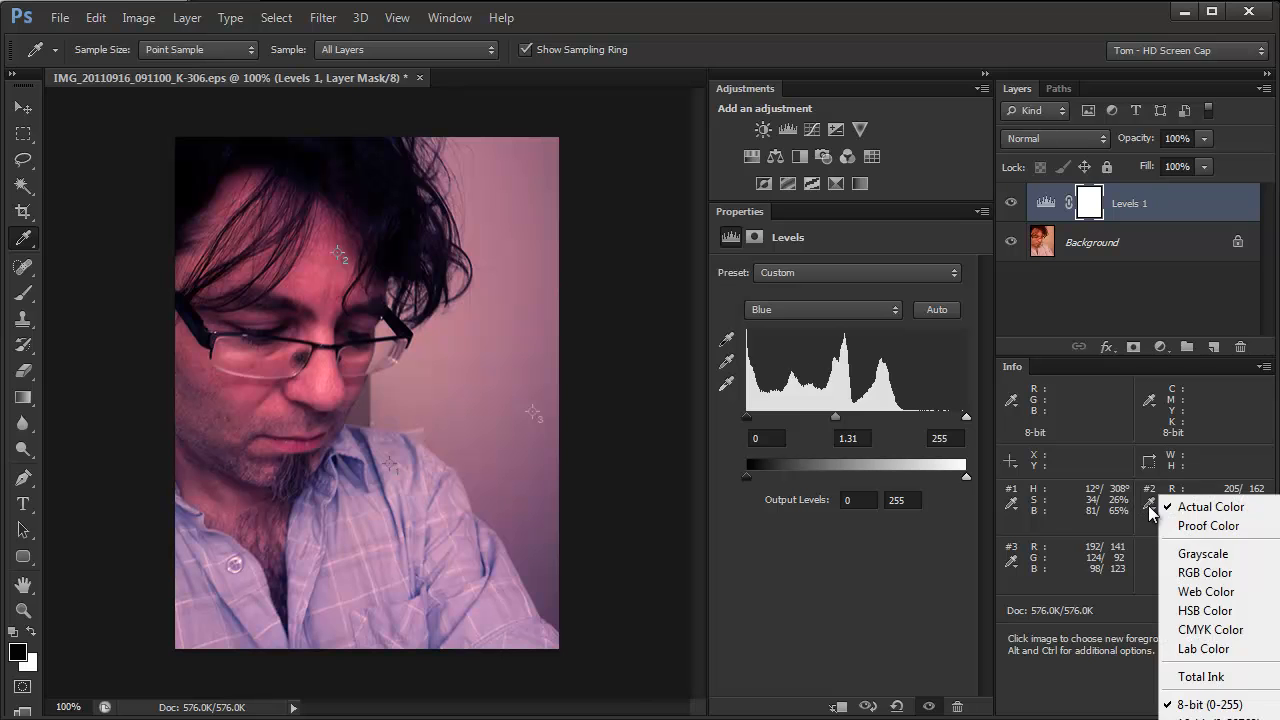
click(1206, 612)
click(1015, 566)
click(1095, 677)
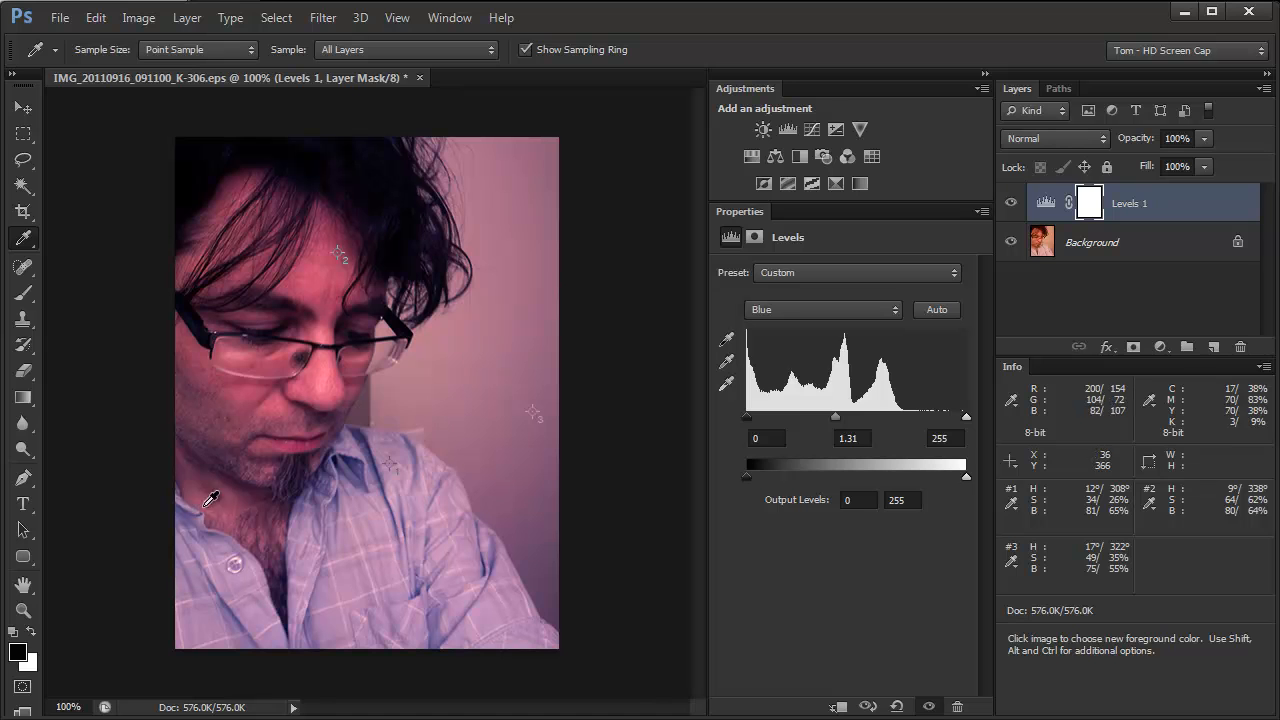
Set the foreground color to PANTONE 307 C from the PANTONE+ Solid Coated color book
click(19, 651)
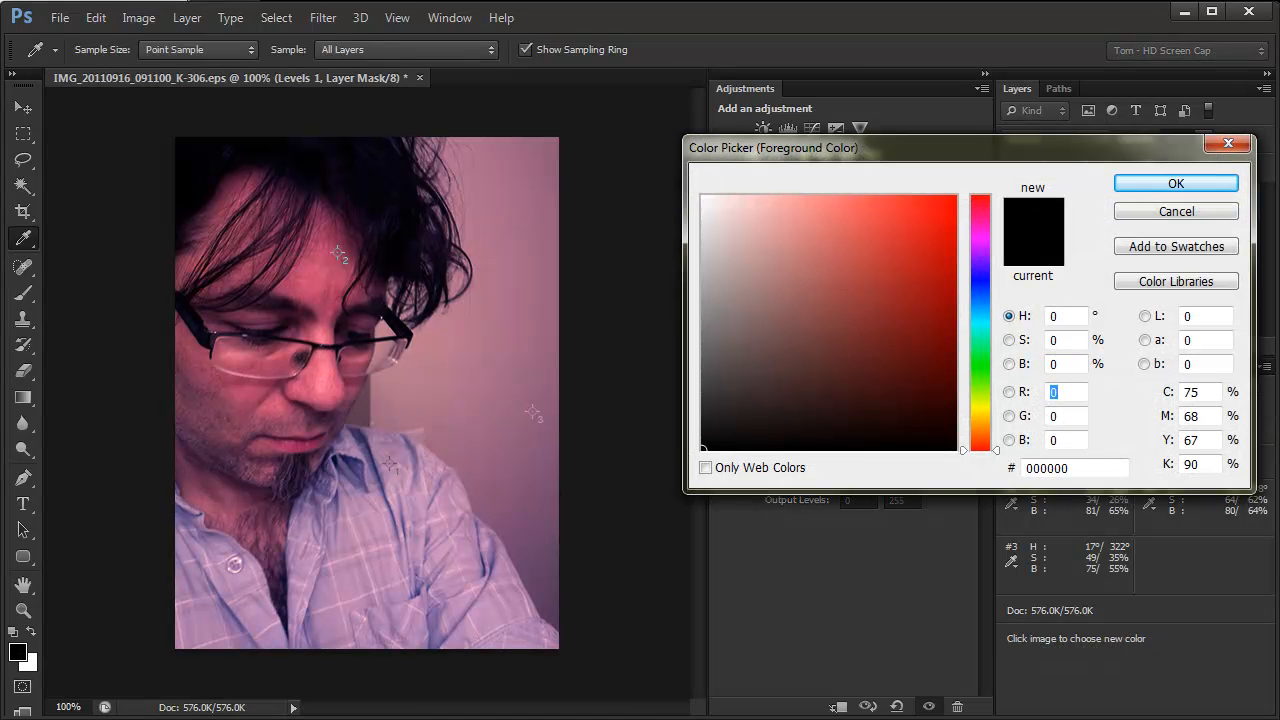
click(1176, 281)
text(300)
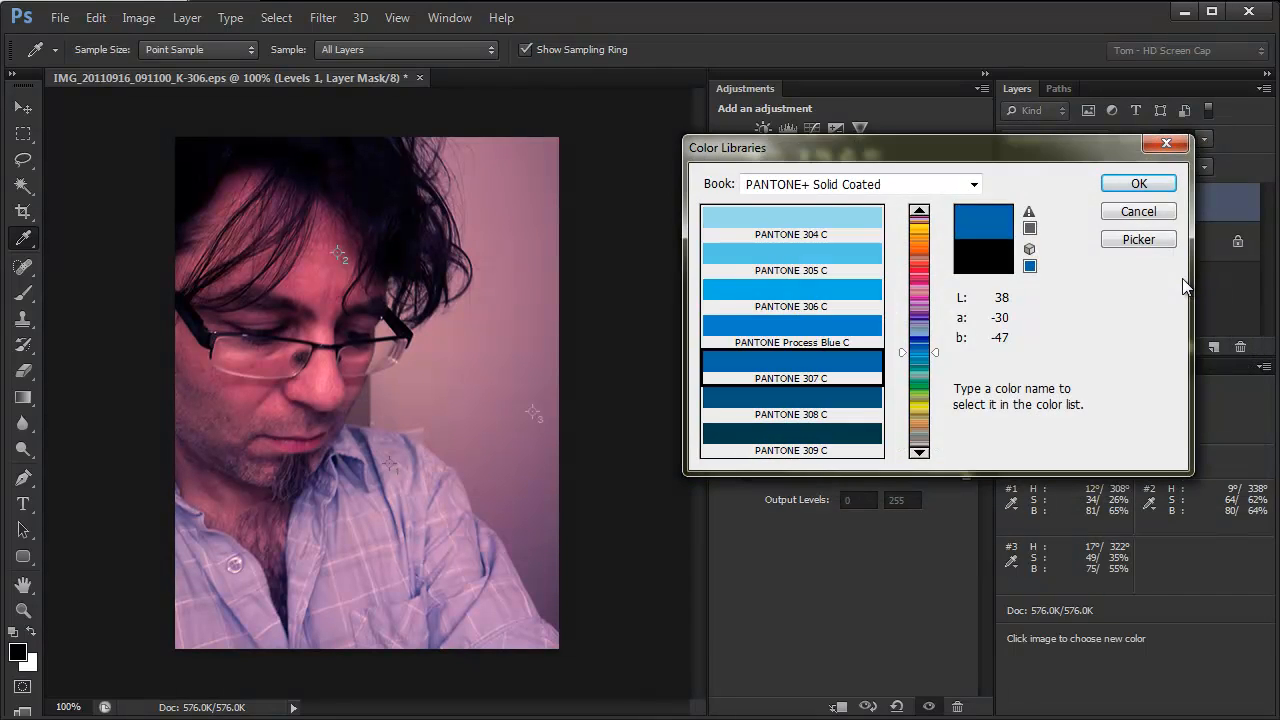
key(Return)
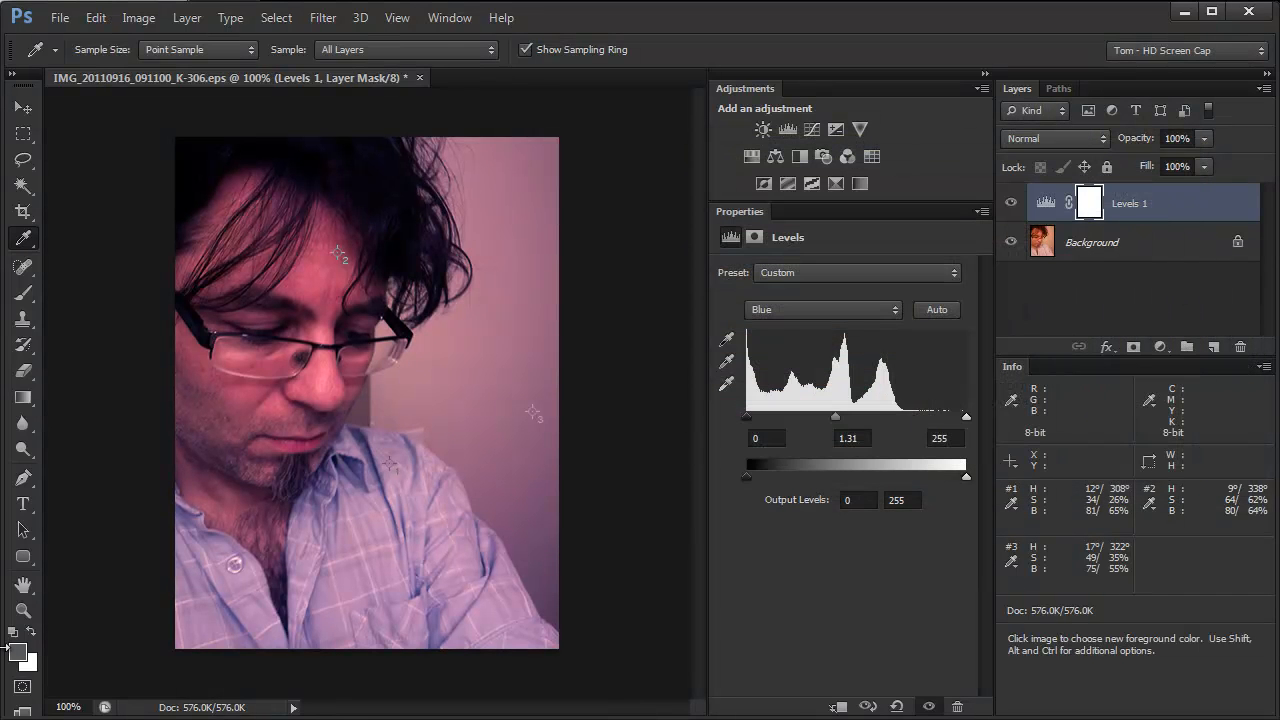
Examine the HSB values of the PANTONE foreground color as a target for the tint, without changing it
click(17, 652)
click(1135, 239)
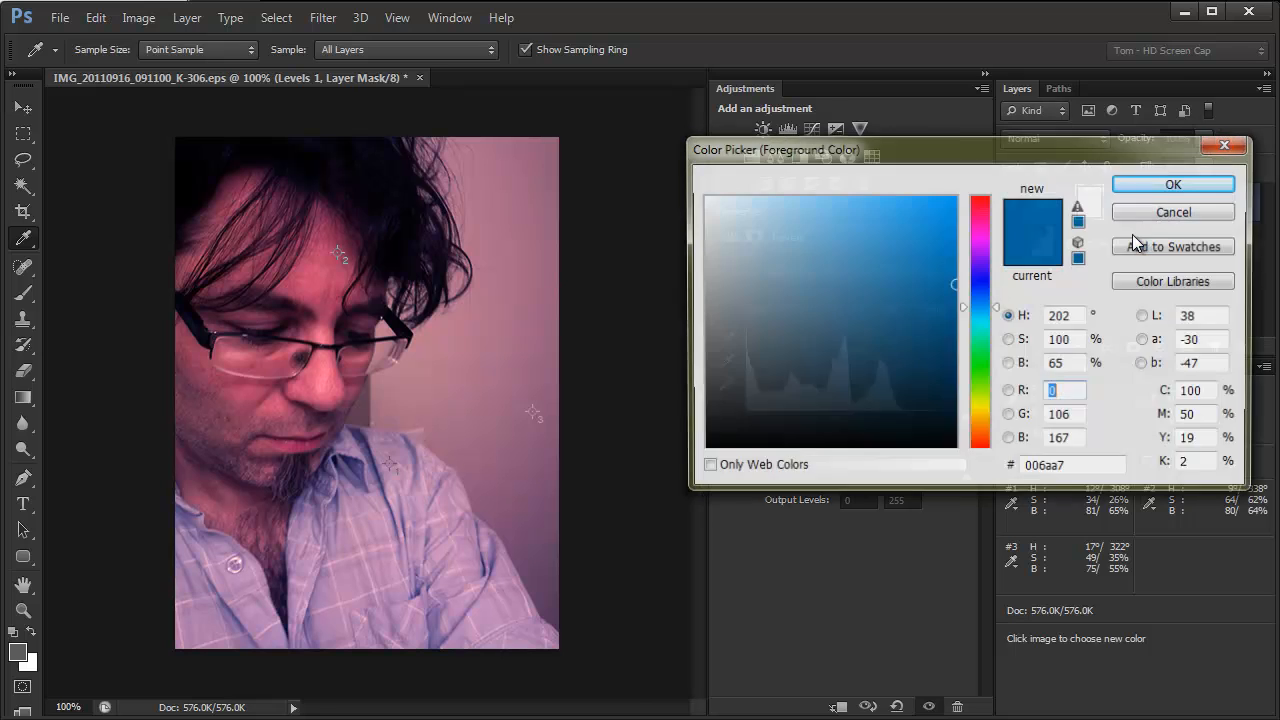
click(1066, 392)
click(1178, 211)
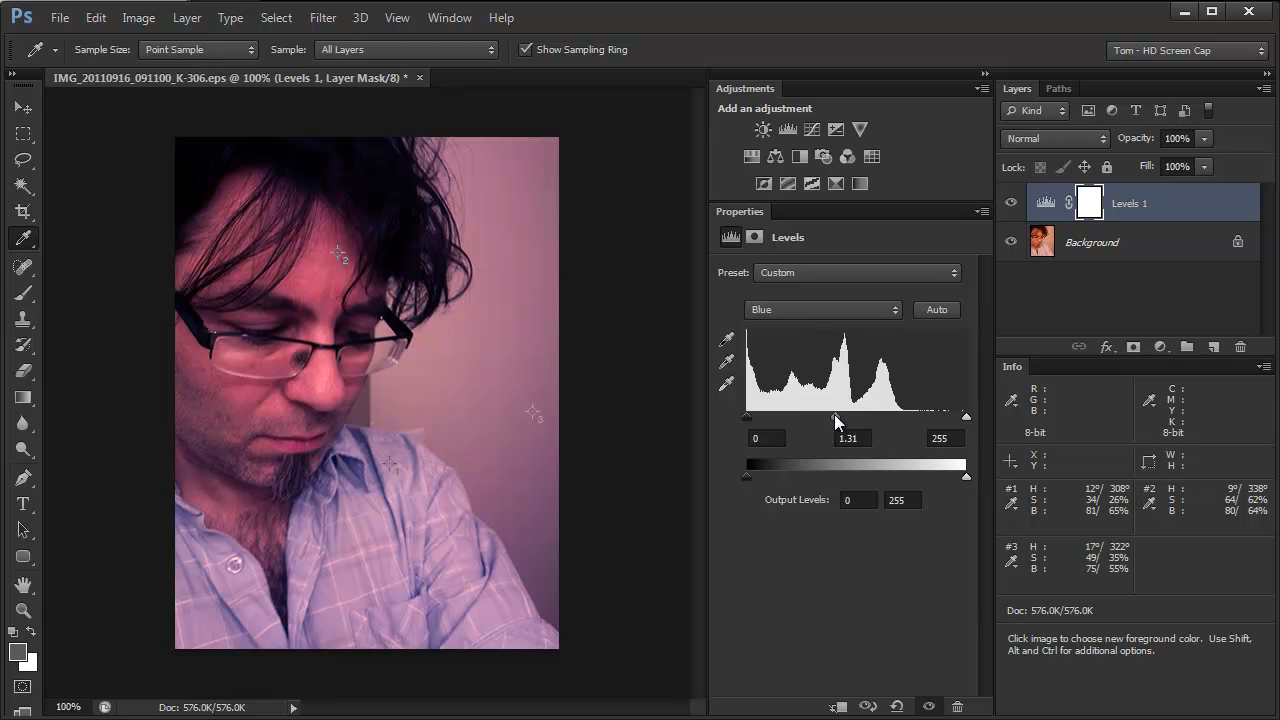
In the Levels Blue channel, set the white input level to 179 and the midtone to 1.52, and try the output sliders
mouse_move(832, 415)
mouse_down()
mouse_move(759, 429)
mouse_move(857, 432)
mouse_move(829, 425)
mouse_move(854, 414)
mouse_up()
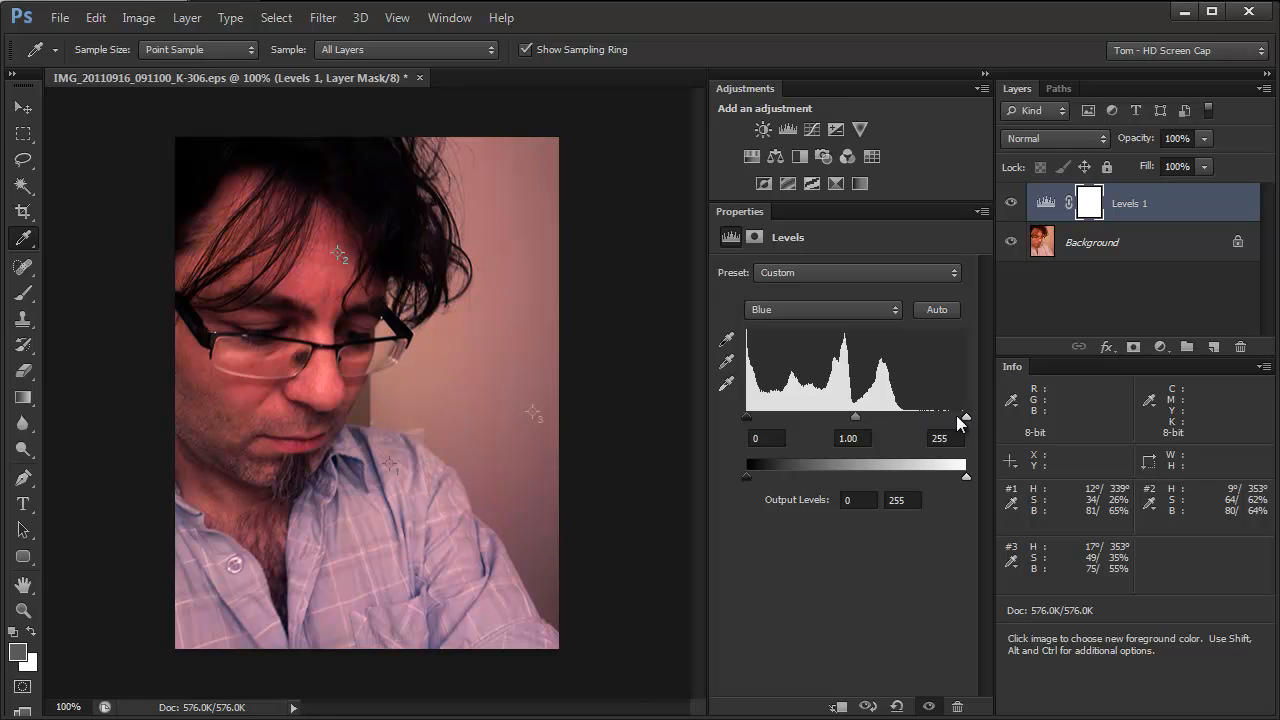
drag(964, 415, 901, 424)
drag(821, 415, 800, 417)
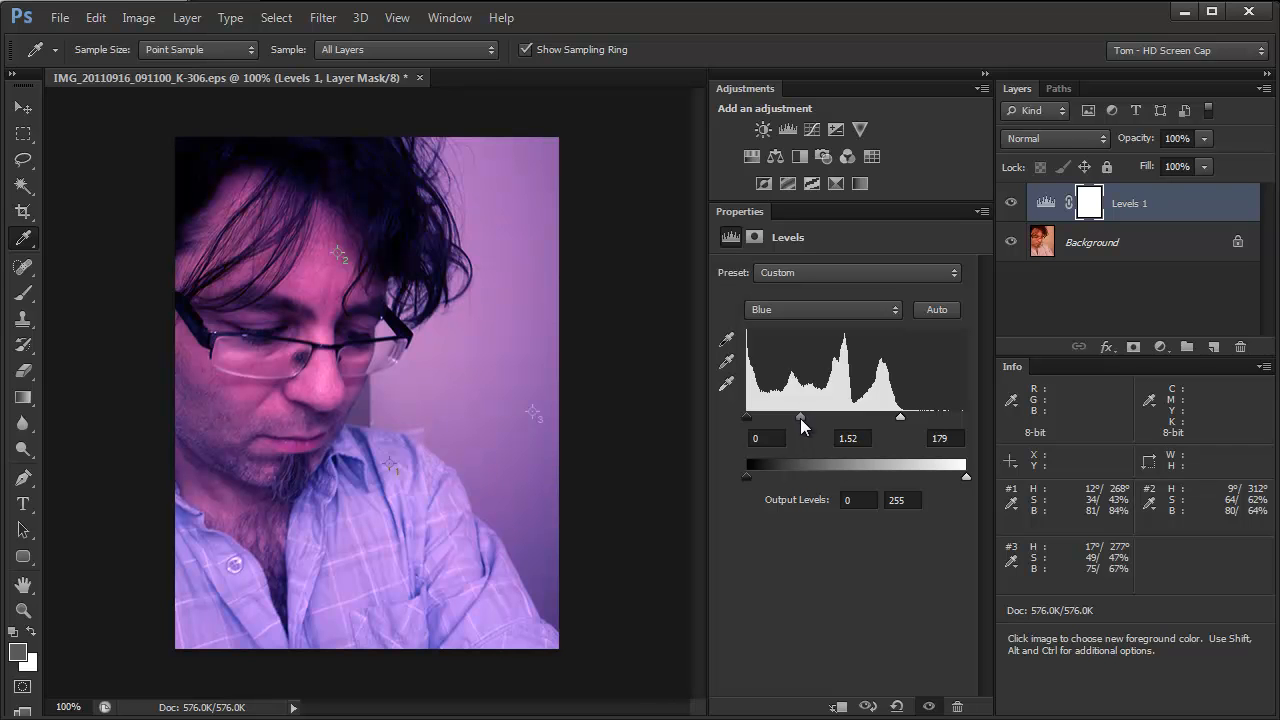
mouse_move(962, 472)
mouse_down()
mouse_move(887, 464)
mouse_move(972, 478)
mouse_up()
drag(746, 478, 698, 466)
mouse_move(963, 476)
mouse_down()
mouse_move(818, 471)
mouse_move(985, 473)
mouse_up()
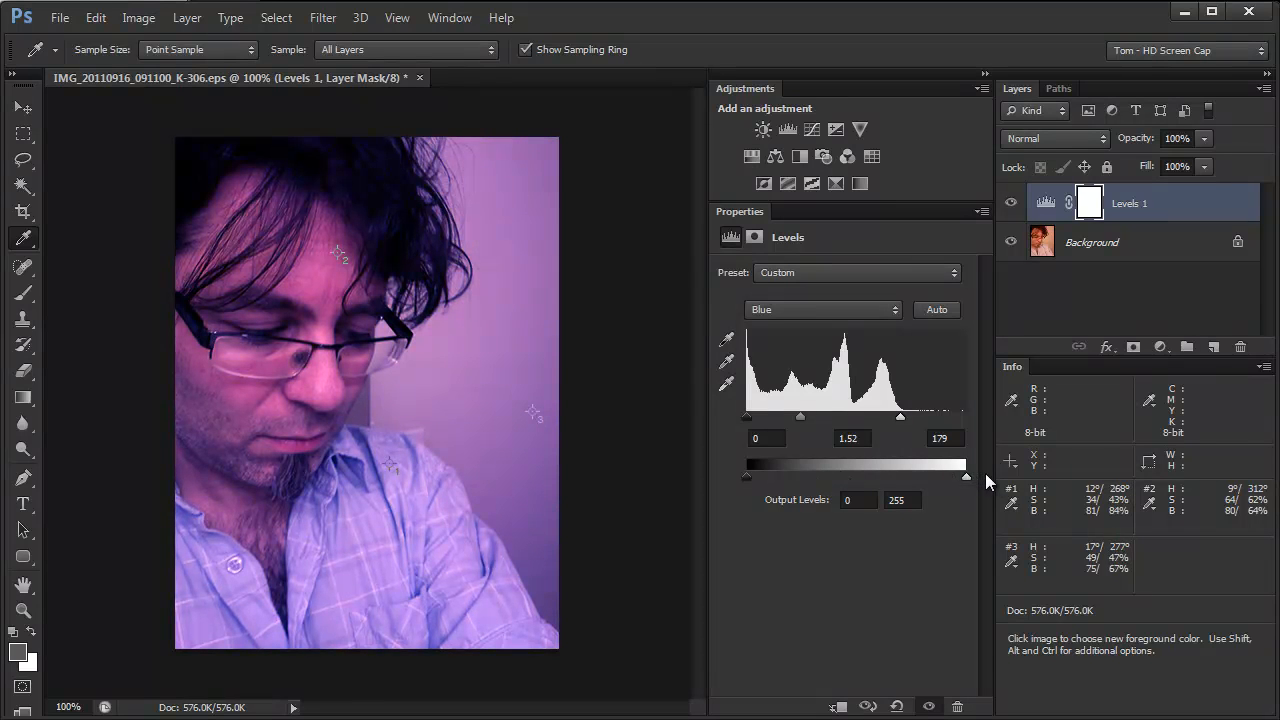
Set the Levels Green channel's white input level to 181 and midtone to 0.65, comparing the photo with and without the adjustment
click(819, 312)
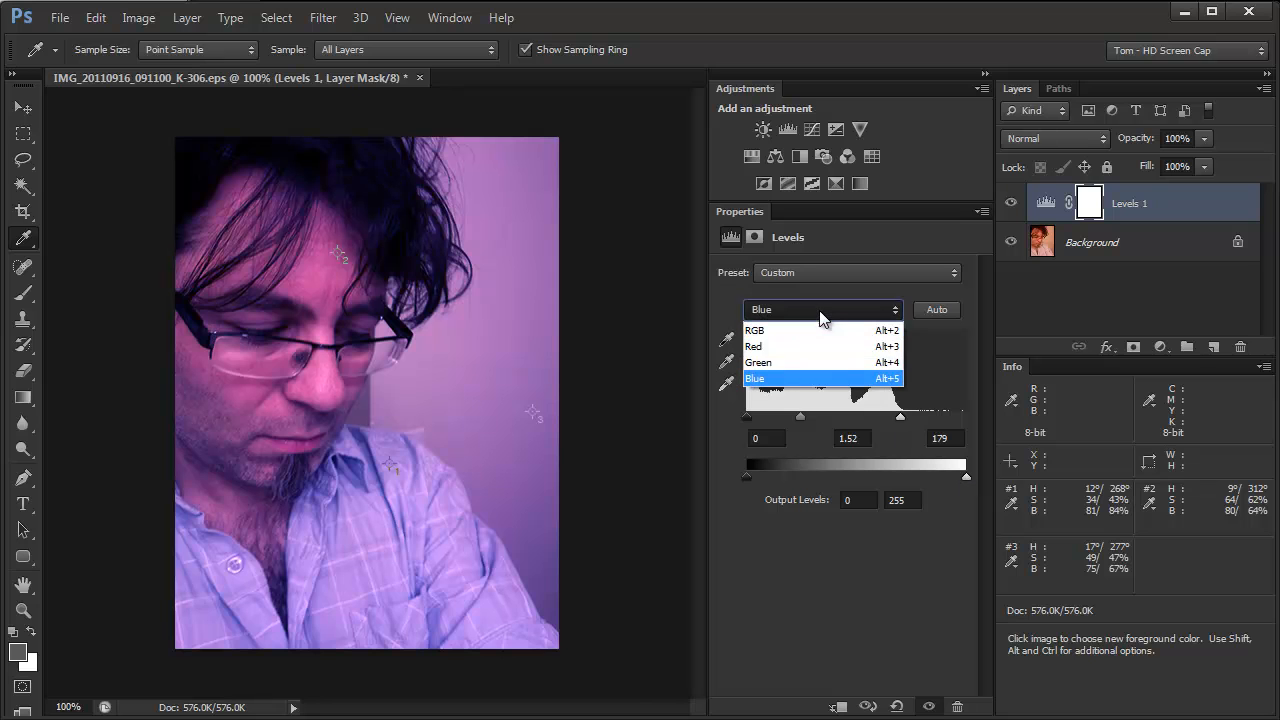
click(806, 362)
drag(961, 414, 901, 419)
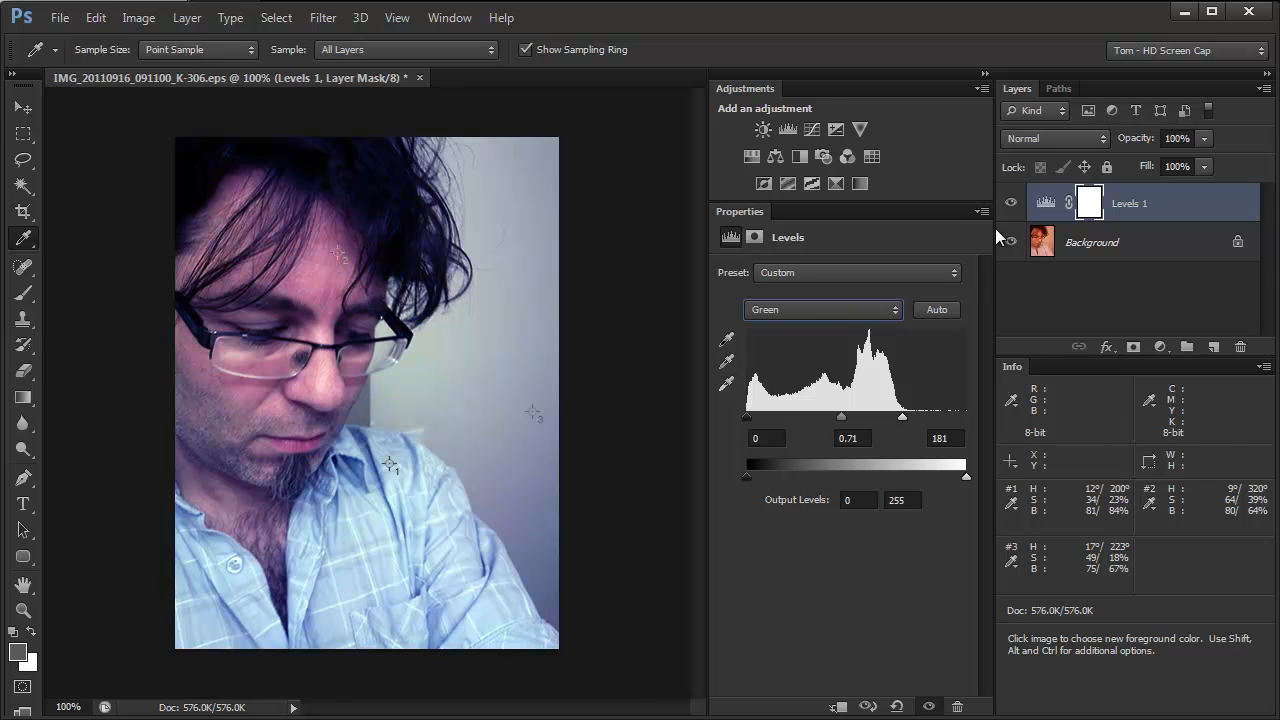
click(1011, 204)
click(1011, 204)
mouse_move(840, 417)
mouse_down()
mouse_move(821, 417)
mouse_move(865, 417)
mouse_move(845, 417)
mouse_up()
Recheck the target blue's HSB values in the Color Picker against the sampler readouts
click(17, 652)
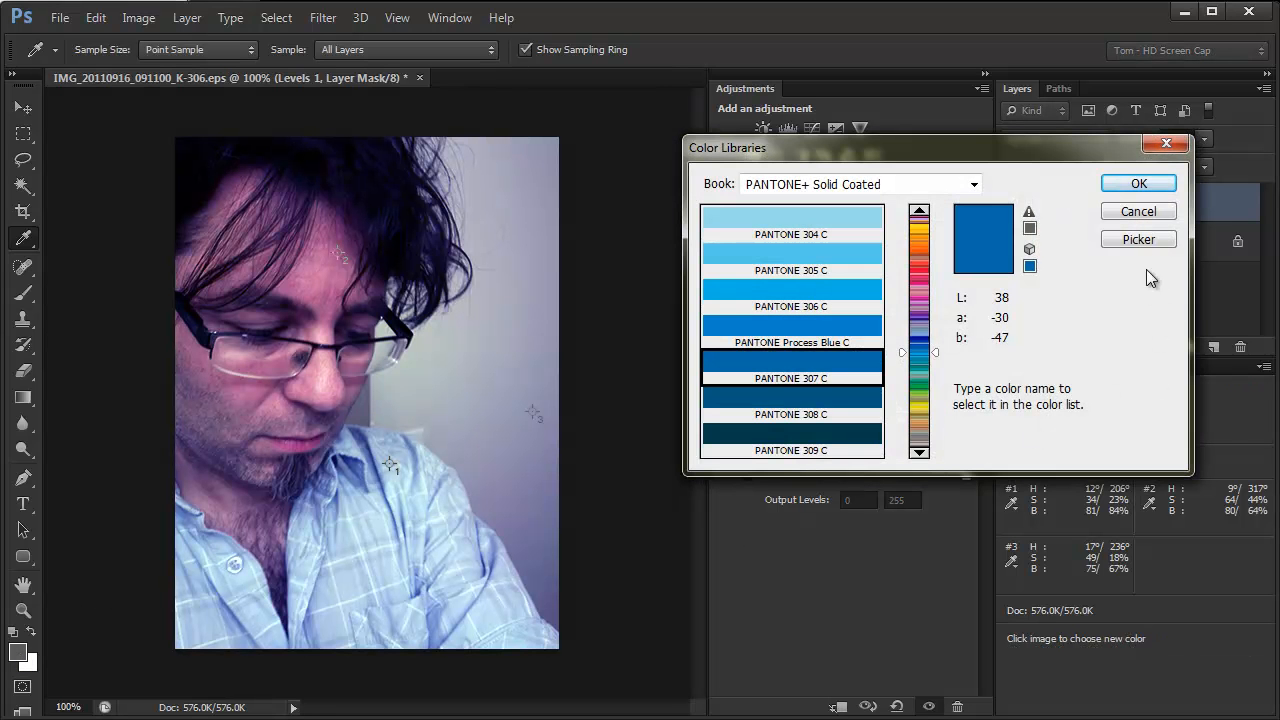
click(1139, 240)
click(1208, 222)
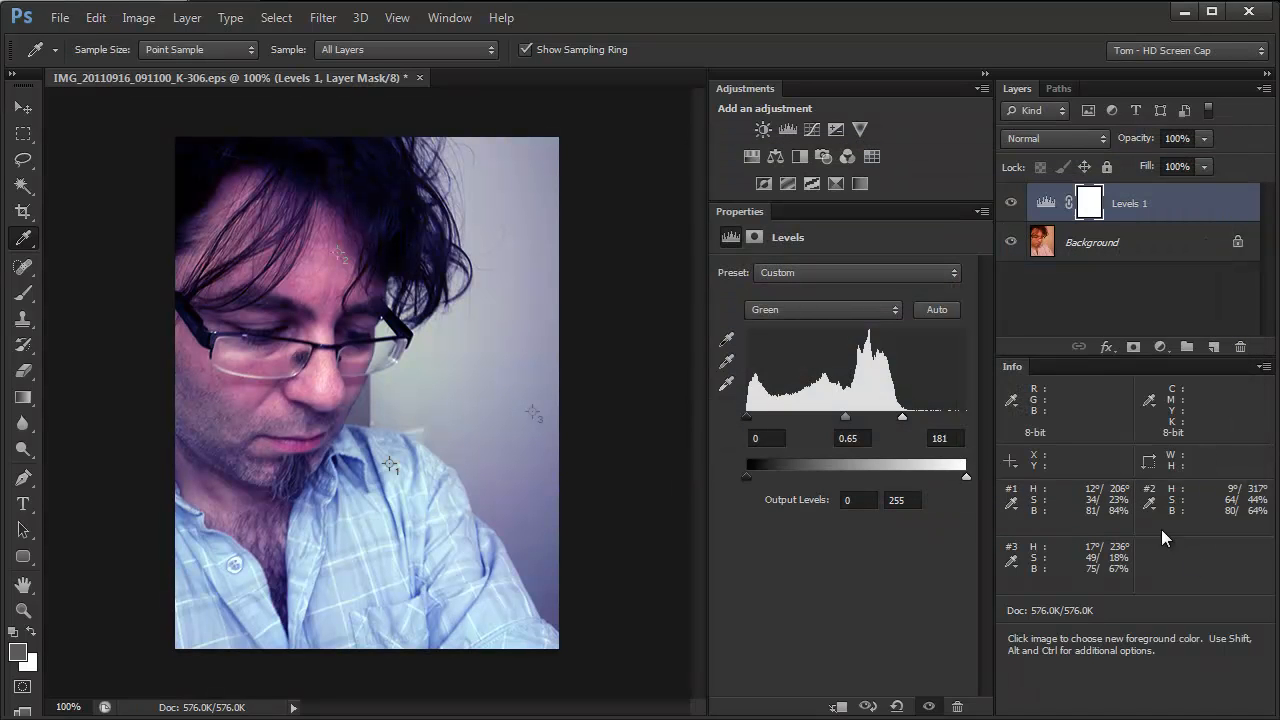
Set the Levels Red channel's midtone to 0.28
click(839, 309)
click(831, 345)
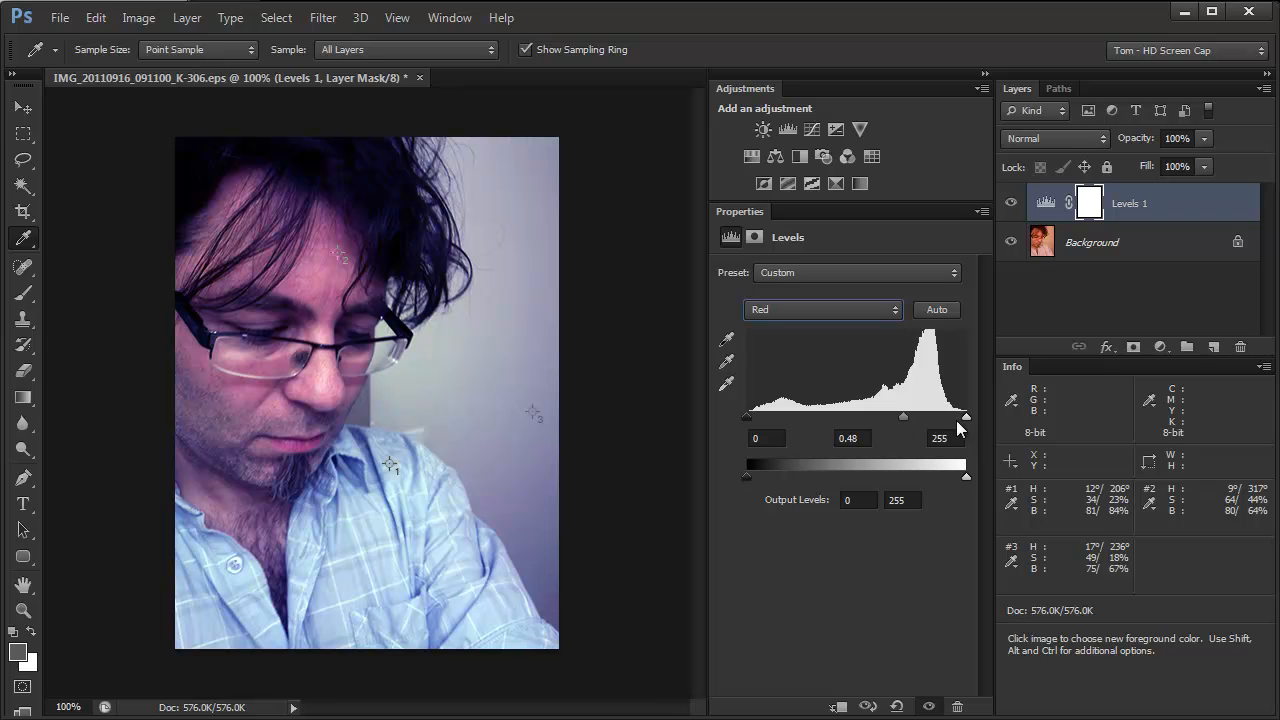
mouse_move(899, 417)
mouse_down()
mouse_move(877, 416)
mouse_move(924, 414)
mouse_up()
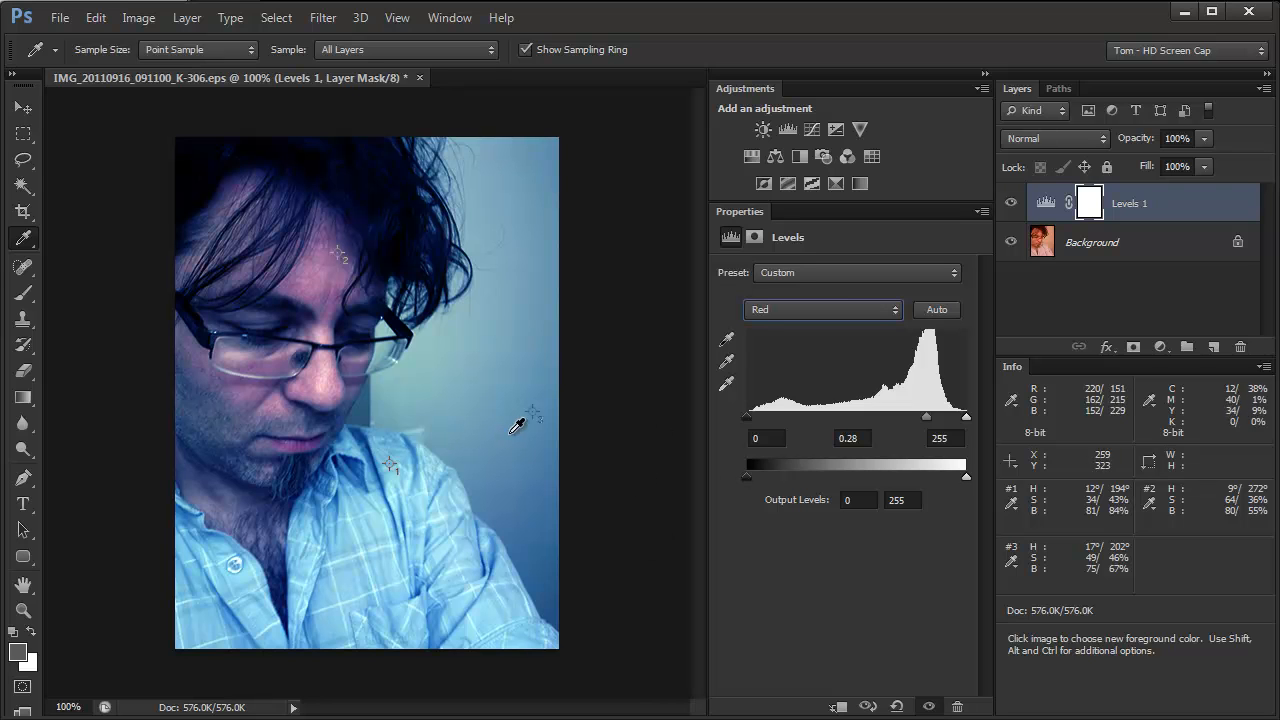
Brighten the photo by setting the midtone of the composite RGB channel in Levels to 1.36
click(840, 310)
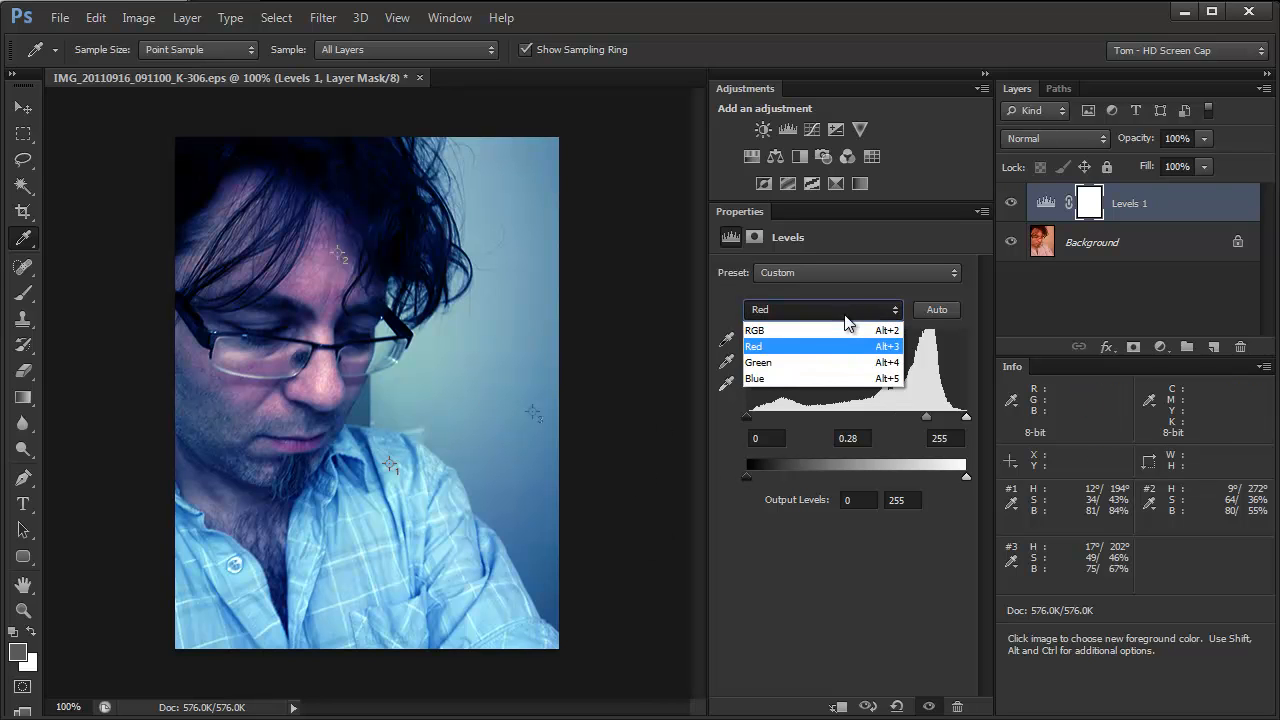
click(842, 327)
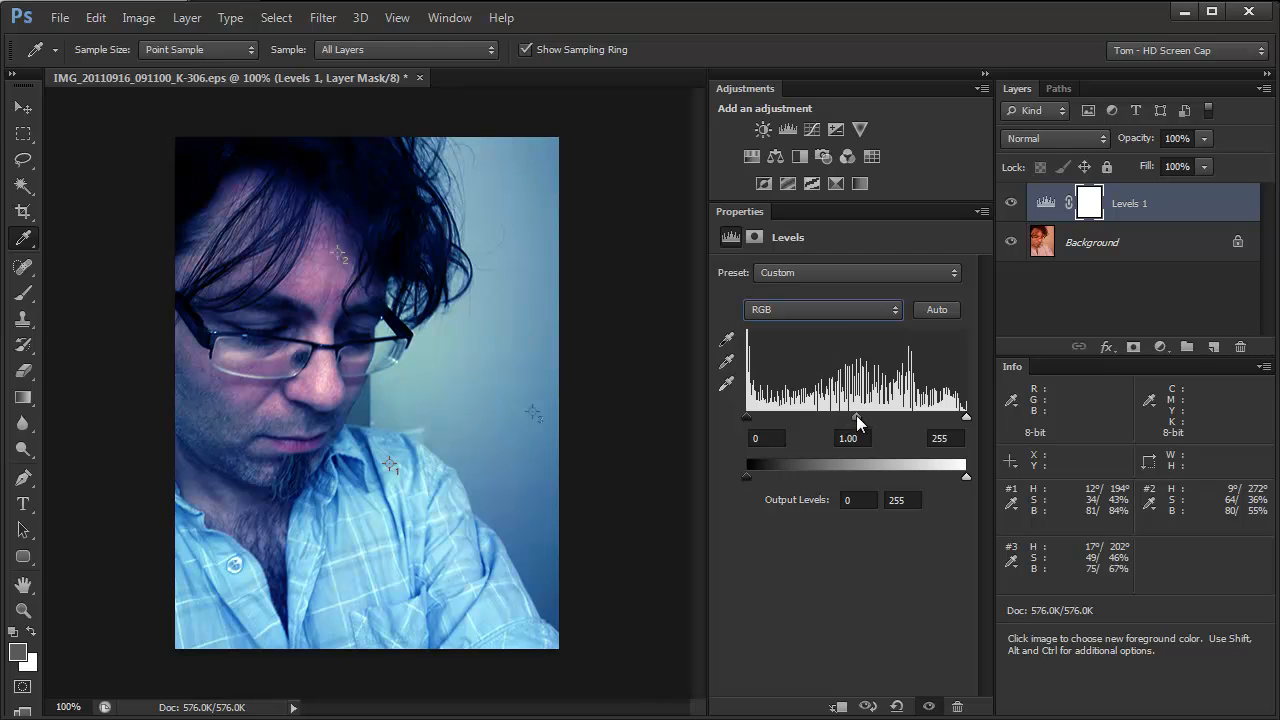
drag(858, 416, 820, 424)
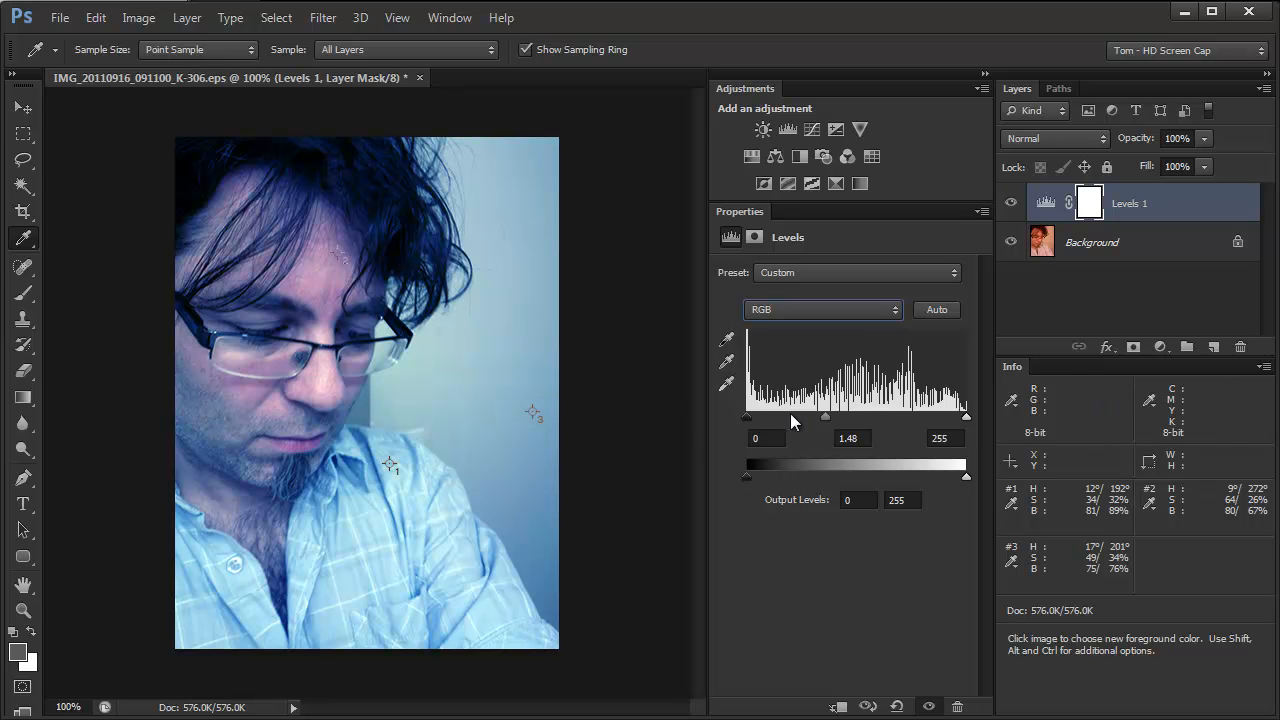
drag(827, 412, 833, 412)
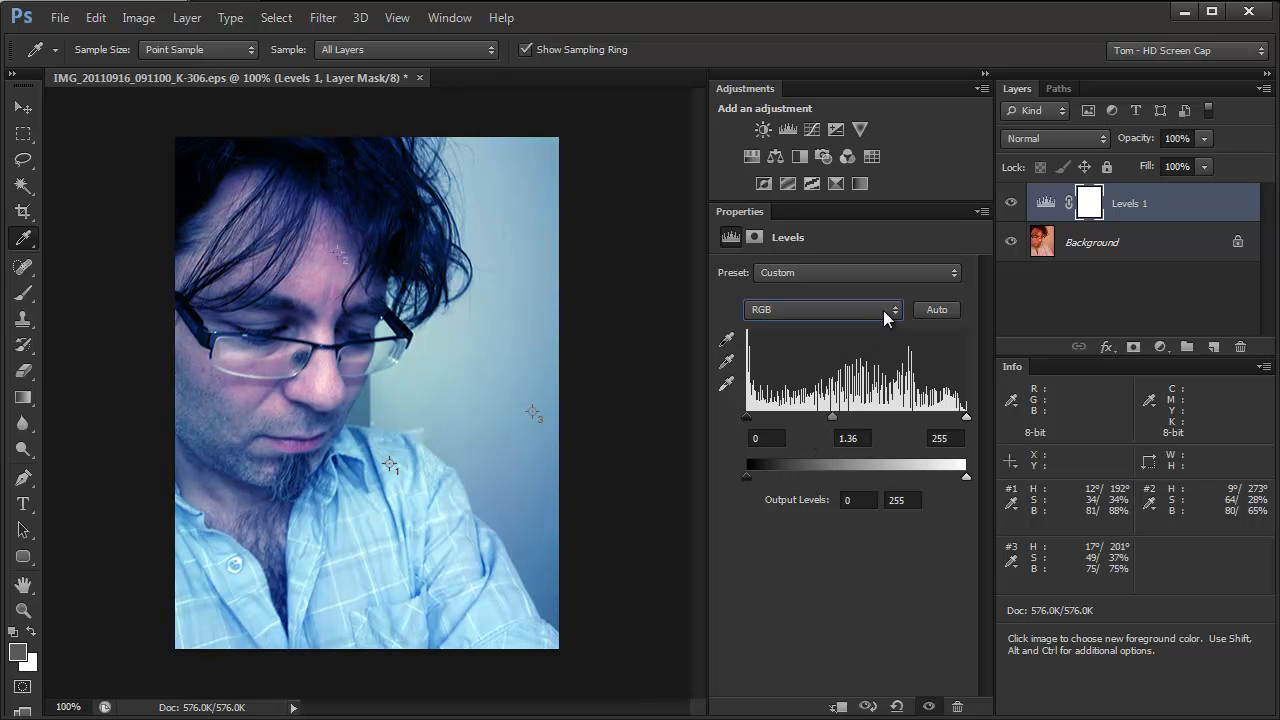
Delete the Levels adjustment layer and add a Selective Color adjustment layer over the photo
drag(1210, 208, 1234, 196)
key(Delete)
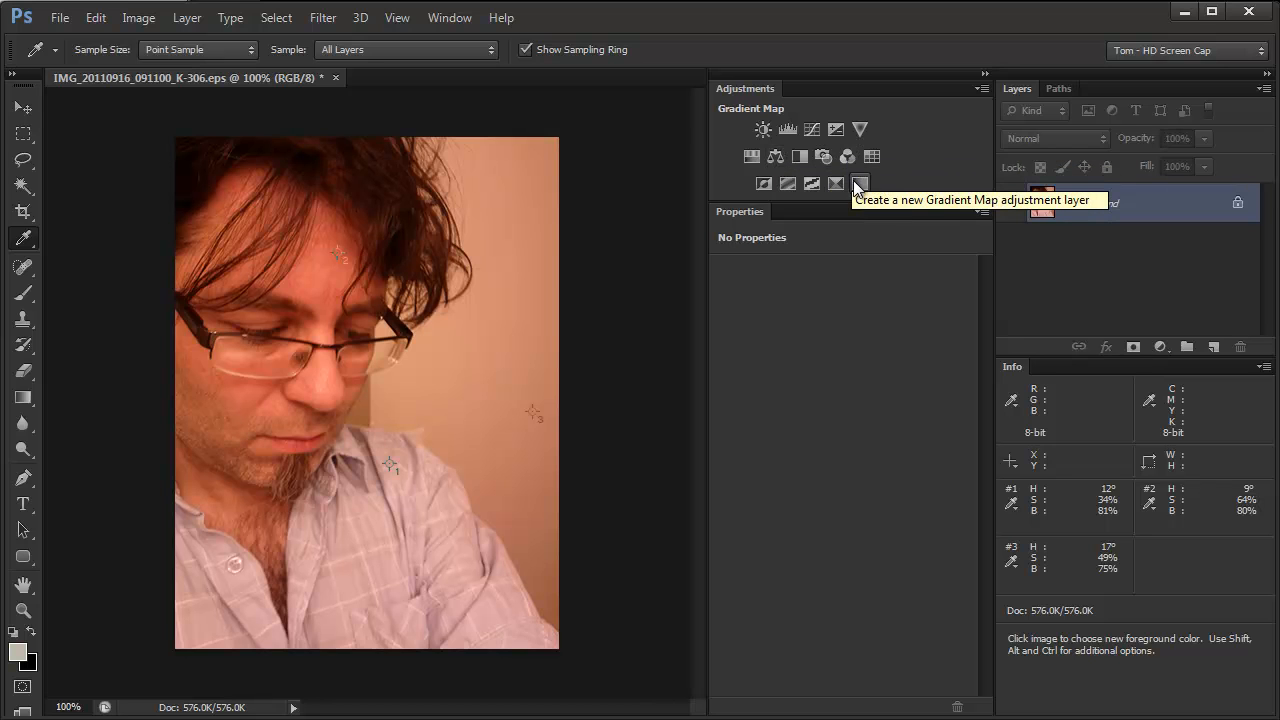
click(837, 182)
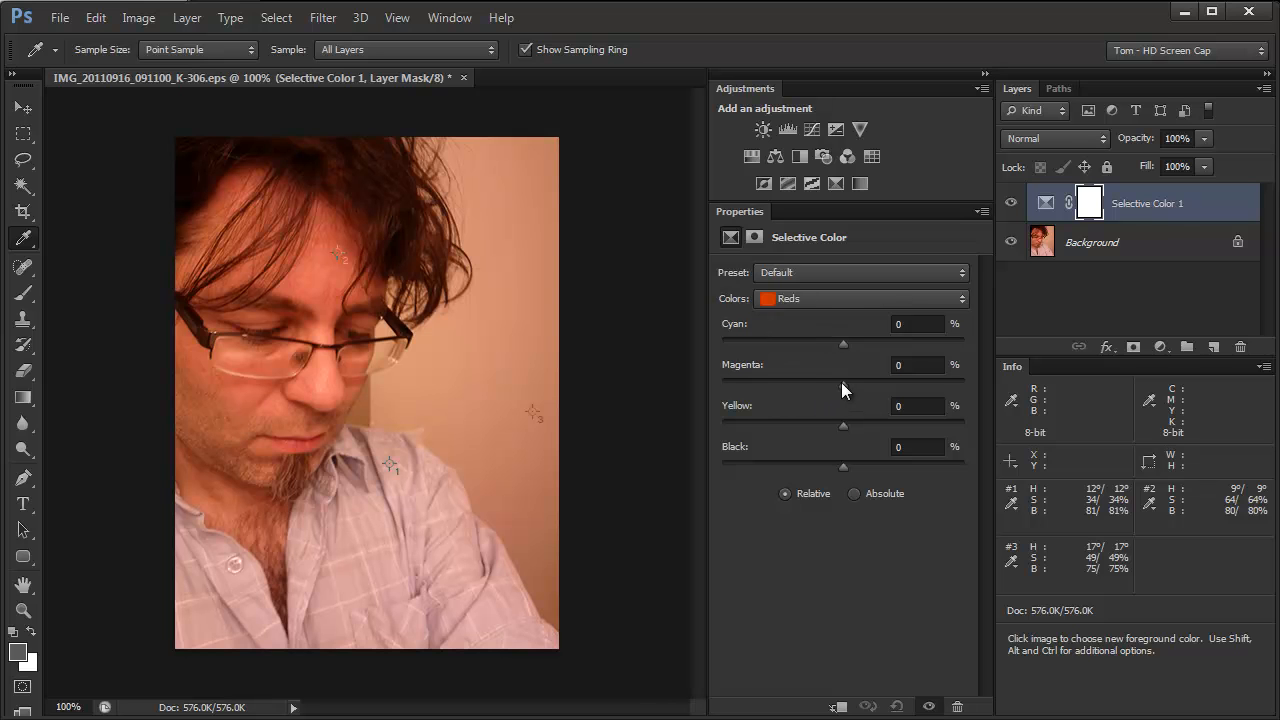
For the Reds in Selective Color, set Cyan to about +63%, Magenta to -40% and Yellow to -50%
drag(841, 384, 798, 386)
drag(838, 424, 782, 431)
drag(845, 340, 921, 343)
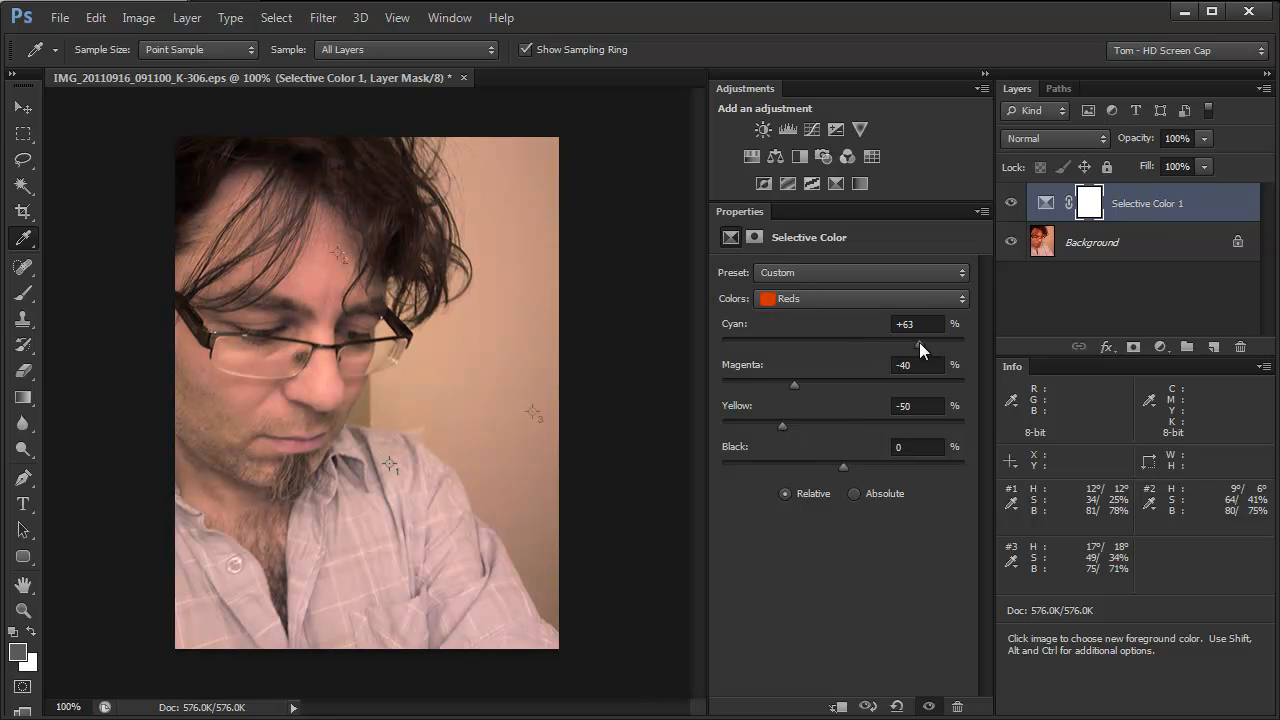
For the Yellows, set Cyan to +100% and Magenta to -17%, and switch the Selective Color method to Absolute
click(887, 299)
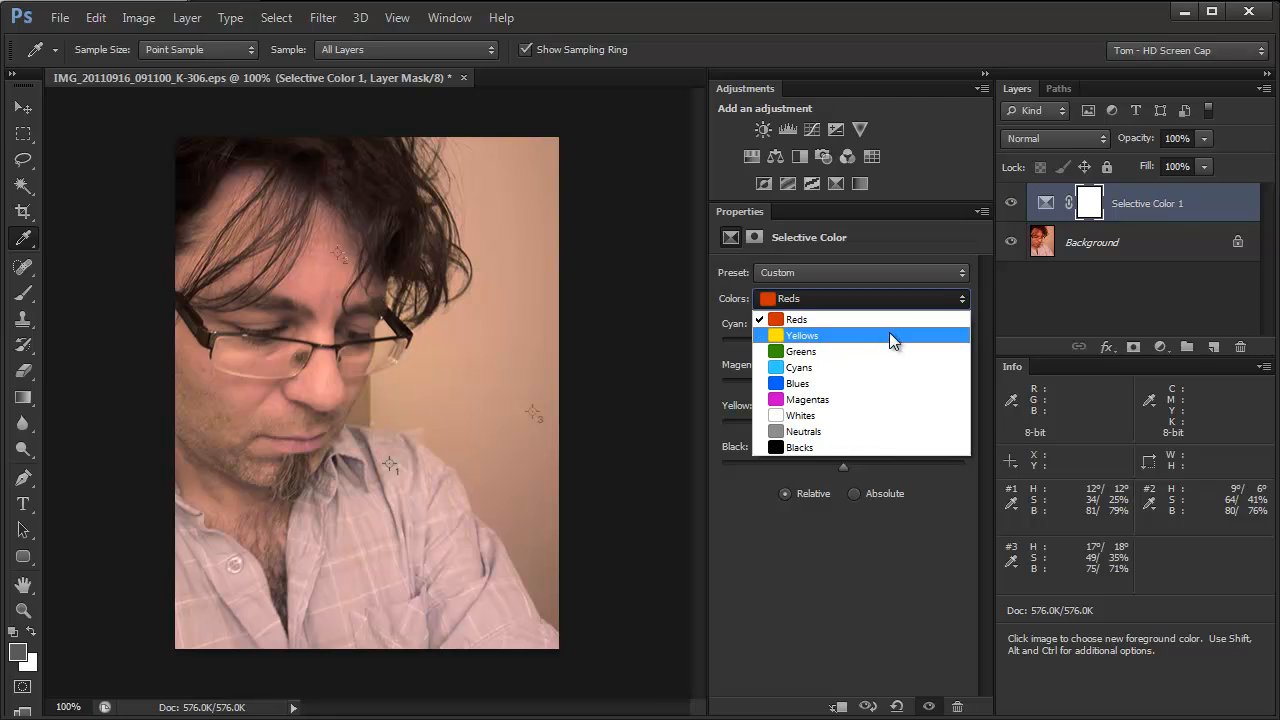
click(889, 334)
drag(839, 380, 1074, 356)
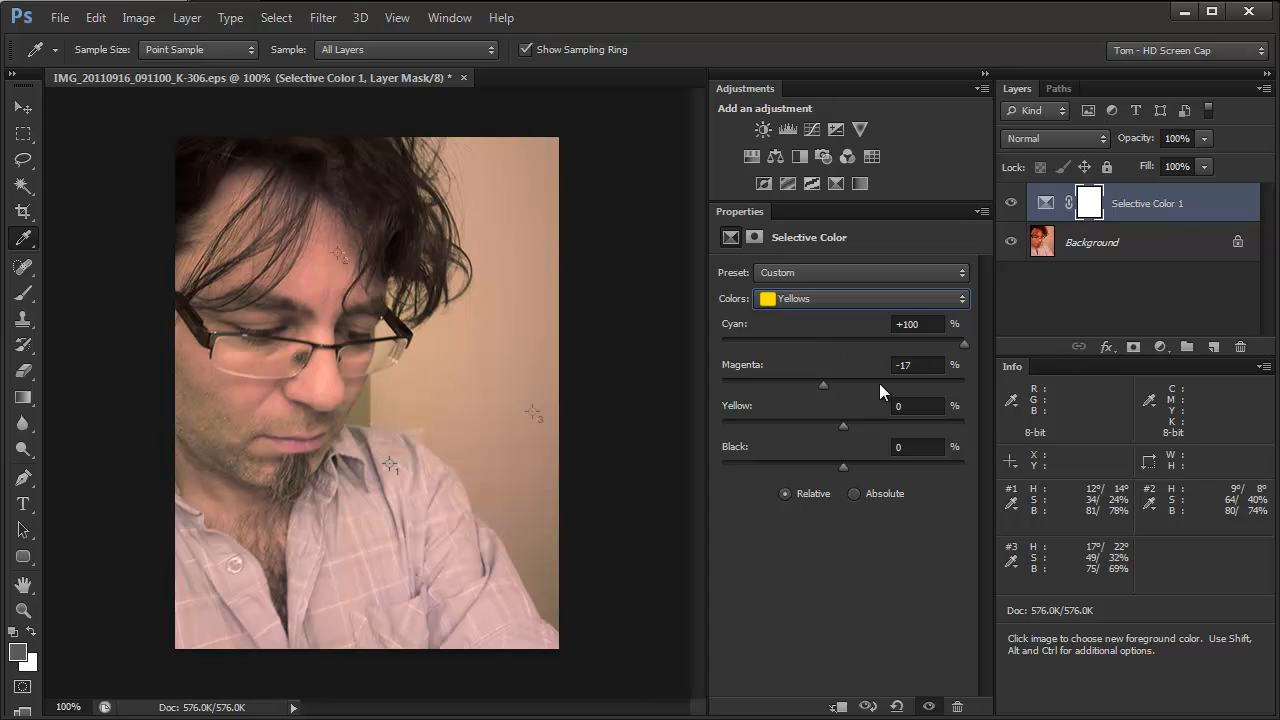
click(853, 492)
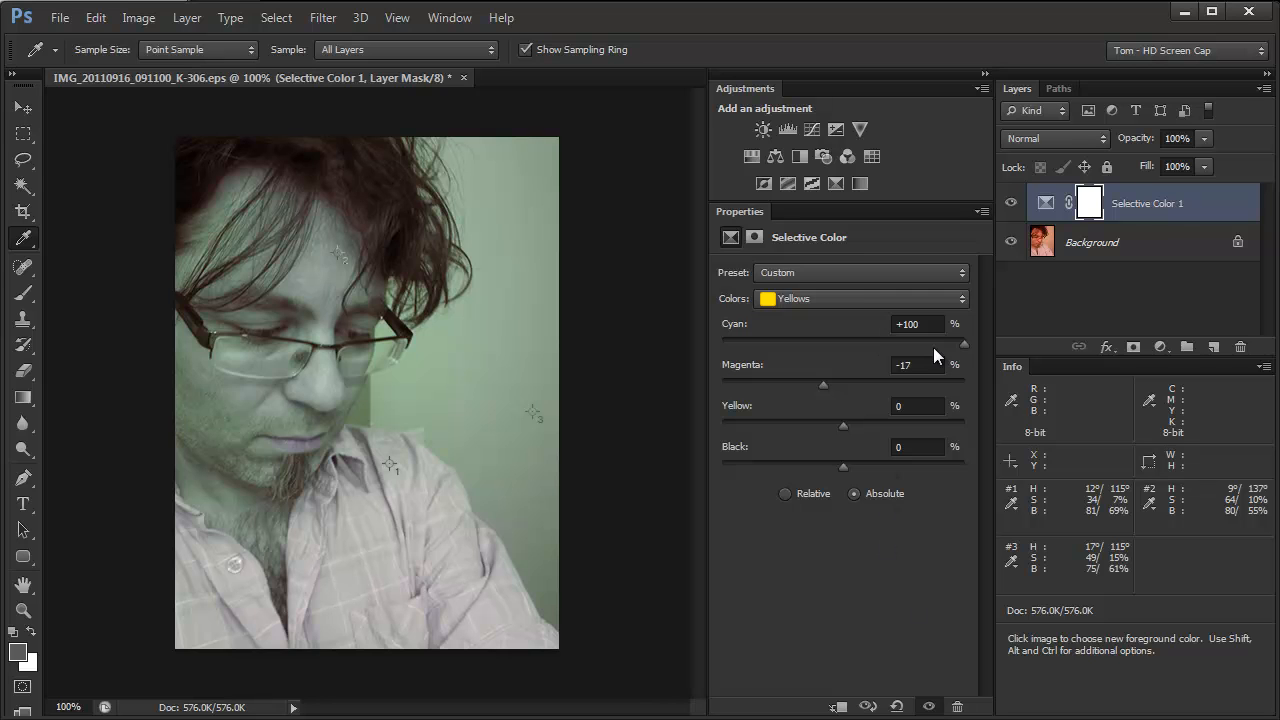
Refine the Yellows in Selective Color to Magenta +33% and Yellow -89%
drag(821, 383, 733, 443)
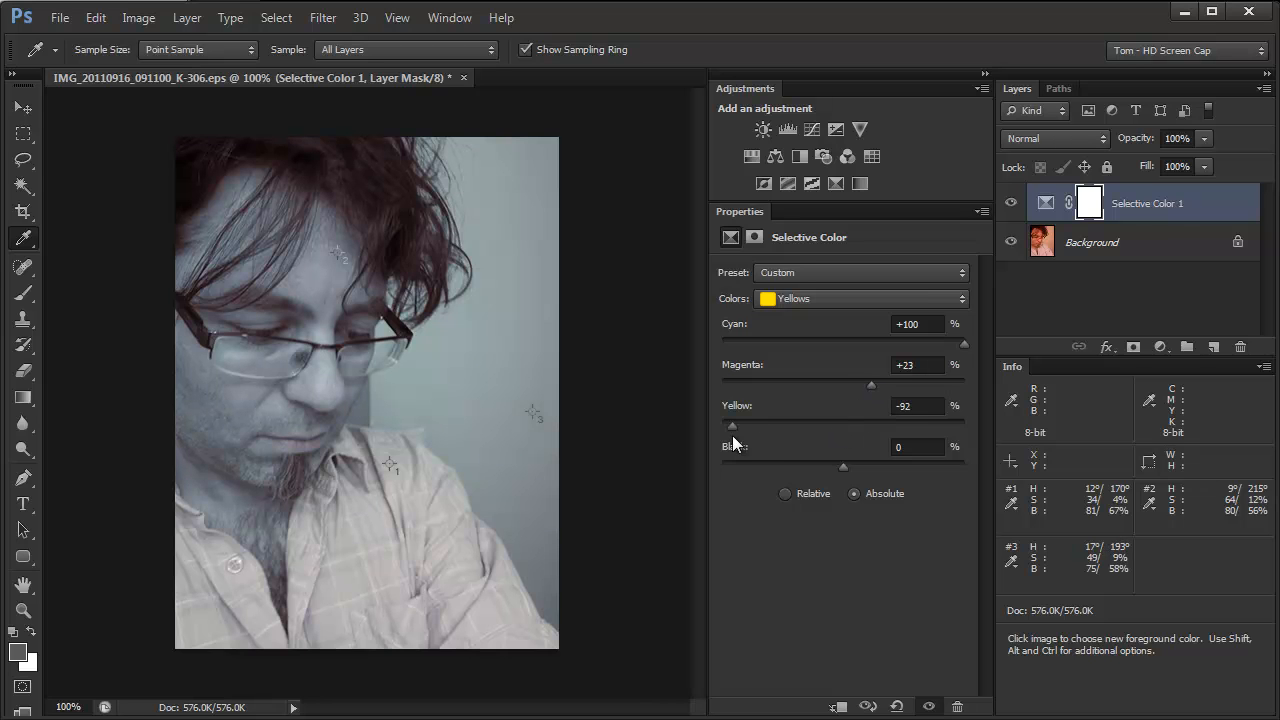
drag(733, 443, 721, 443)
drag(721, 436, 752, 422)
mouse_move(751, 427)
mouse_down()
mouse_move(814, 427)
mouse_move(740, 436)
mouse_up()
drag(869, 382, 885, 382)
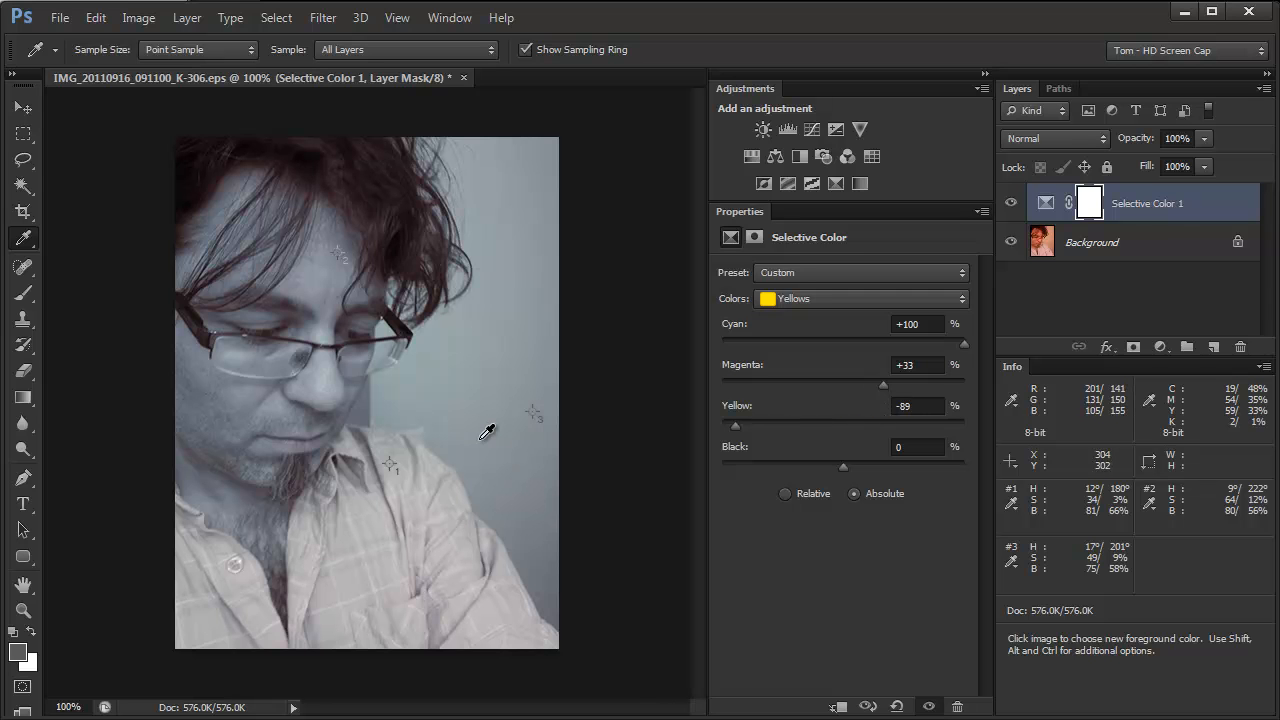
For the Neutrals in Selective Color, set Black to +14%
click(871, 302)
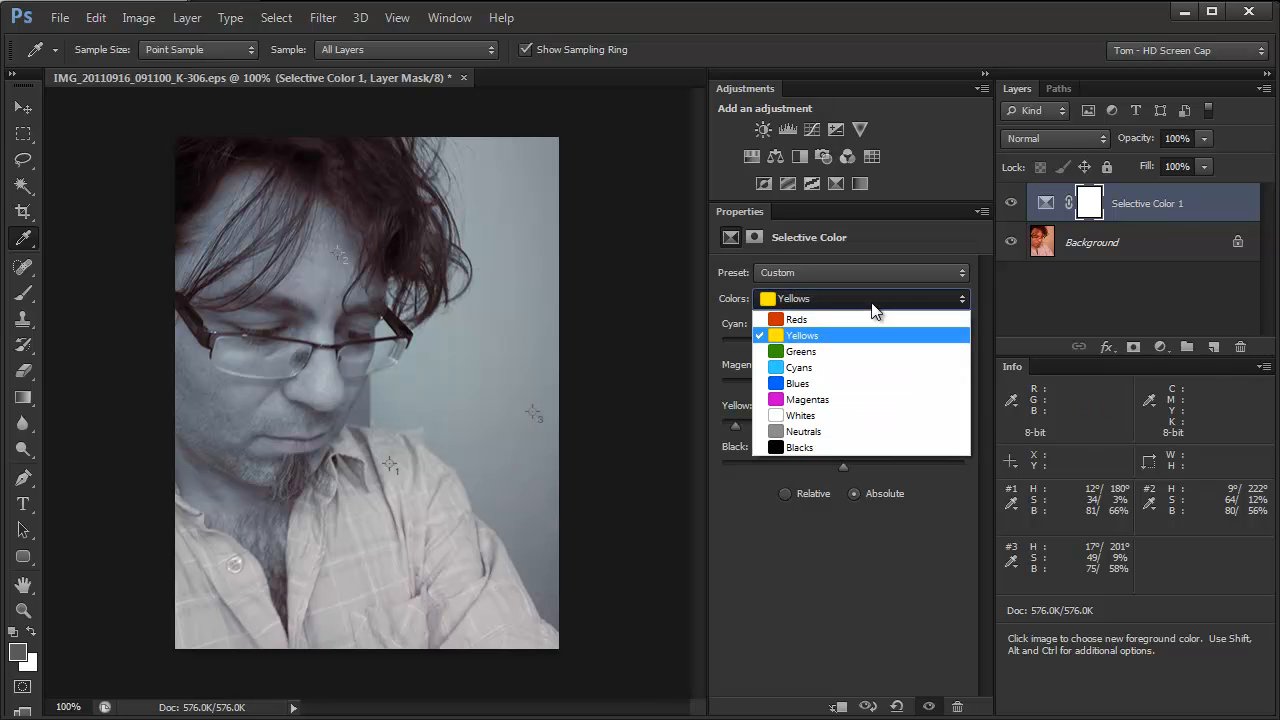
click(845, 430)
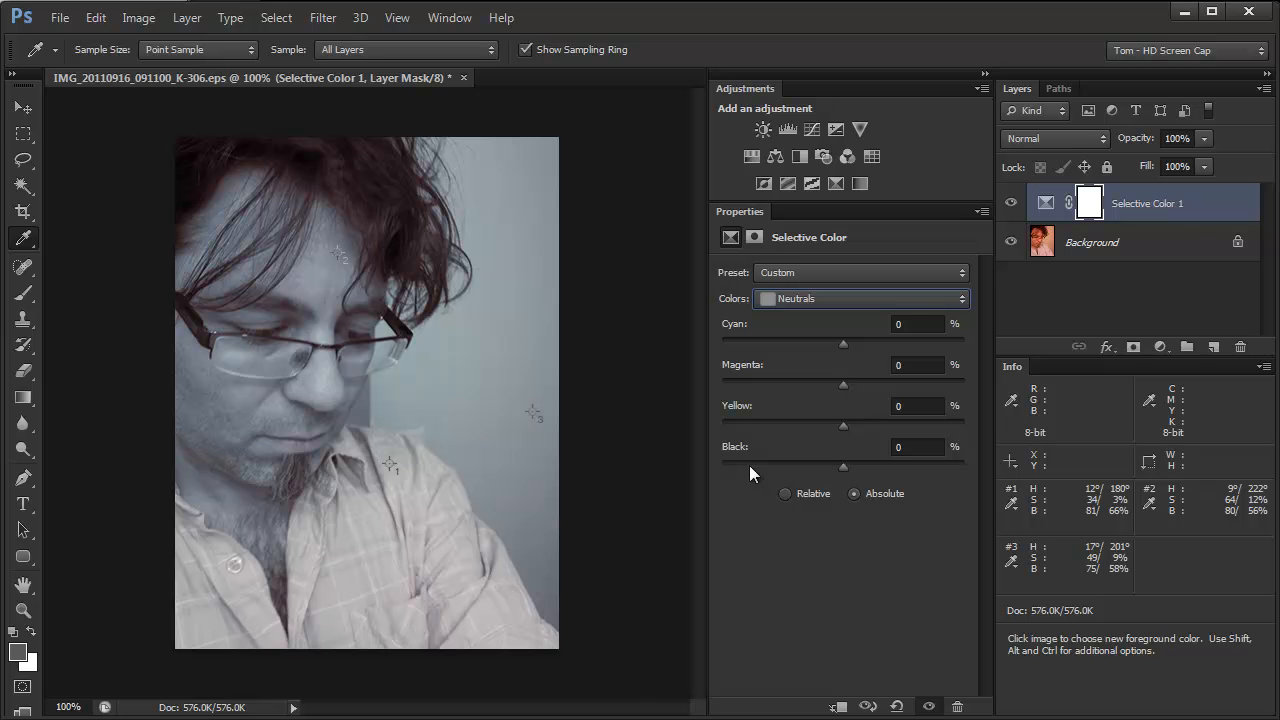
mouse_move(841, 466)
mouse_down()
mouse_move(876, 465)
mouse_move(846, 473)
mouse_move(860, 473)
mouse_up()
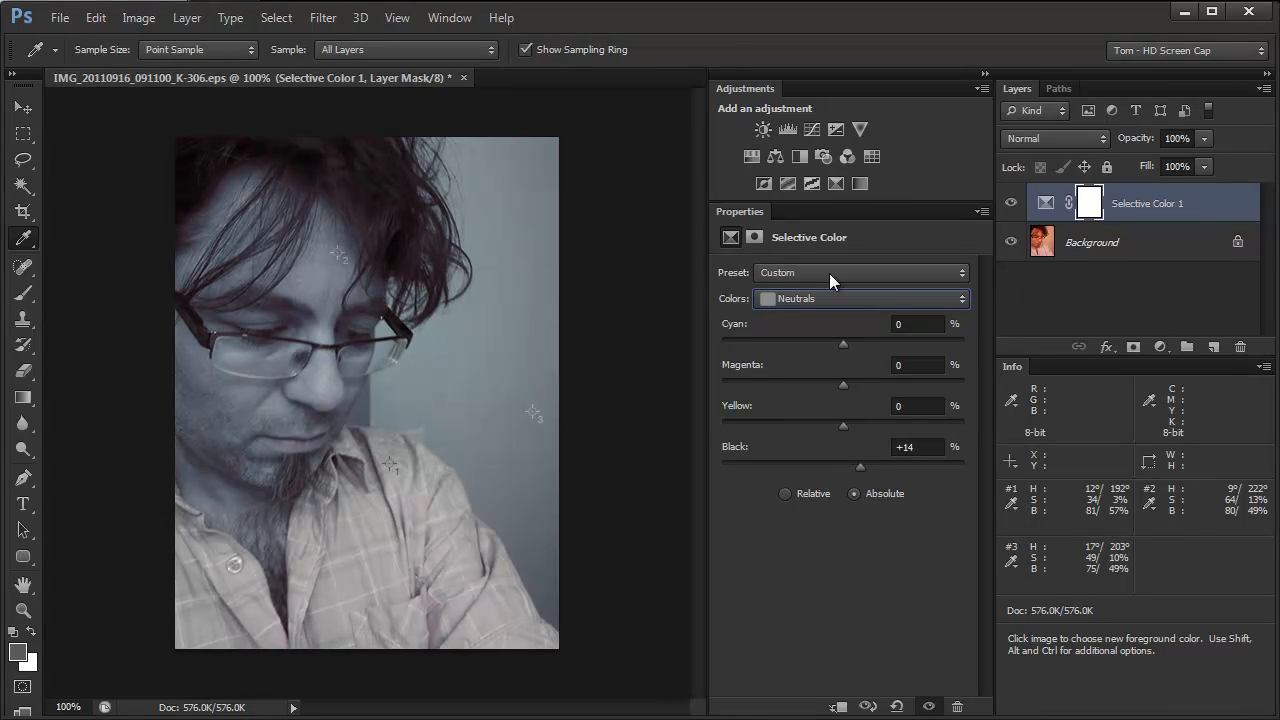